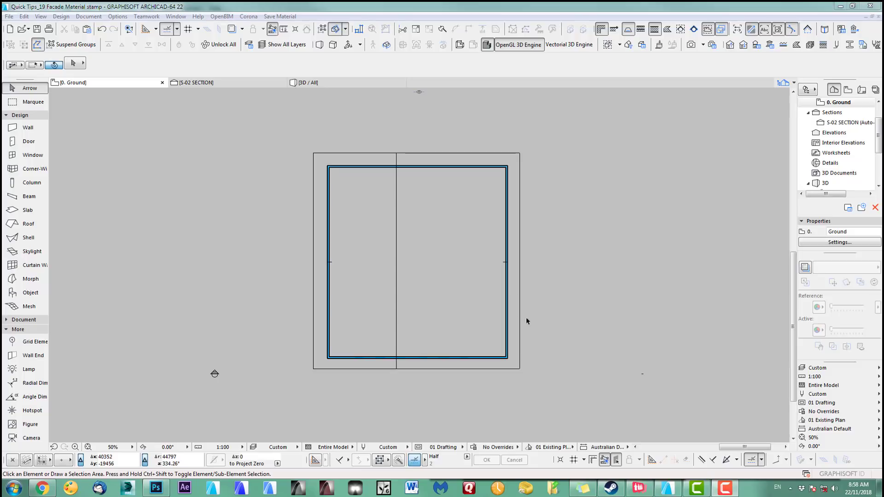
Switch from the floor plan to the 3D view and frame the gabled building with its window grid.
middle_drag(476, 319, 471, 316)
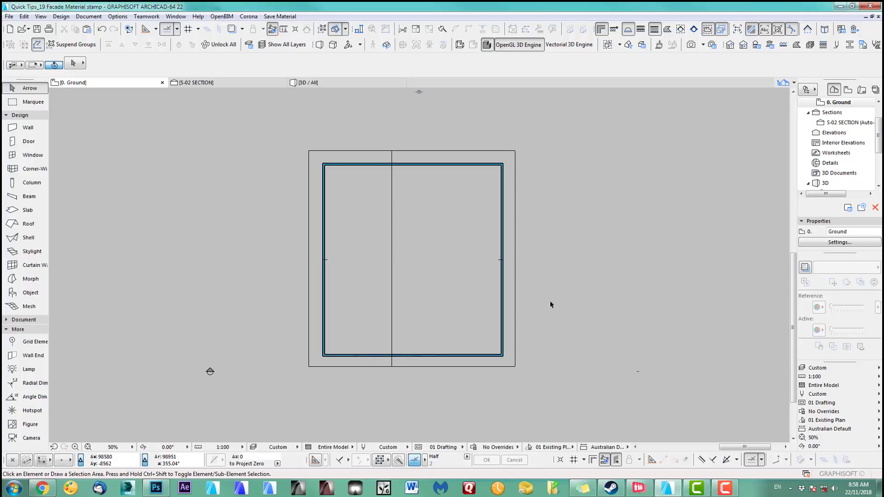
key(F3)
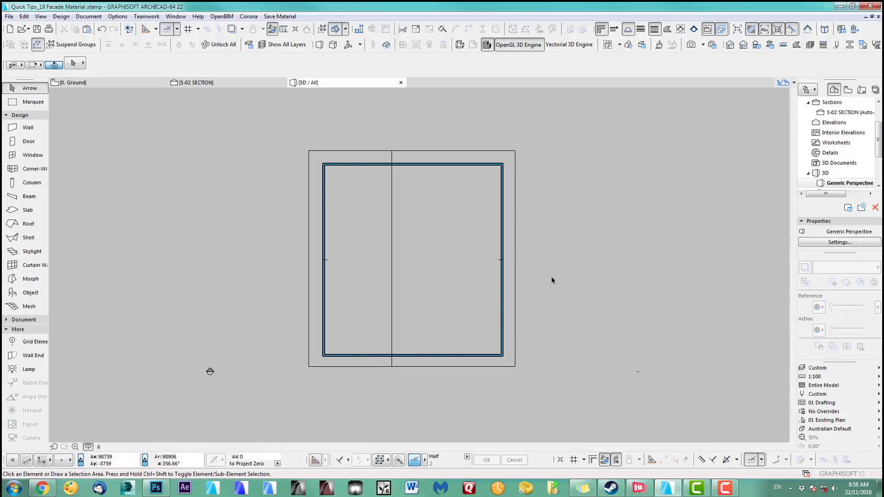
middle_drag(445, 257, 428, 240)
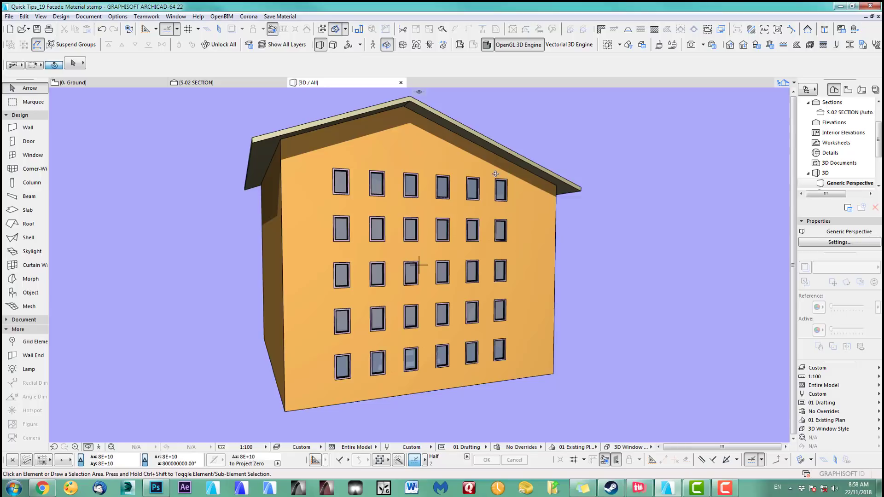
In the S-02 section, fill the top facade region with the yellow swatch's fill.
click(223, 82)
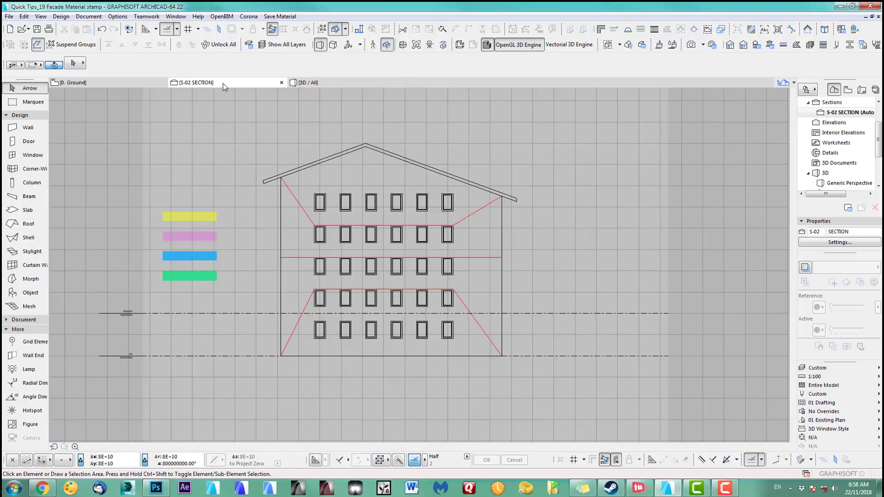
middle_drag(447, 266, 478, 256)
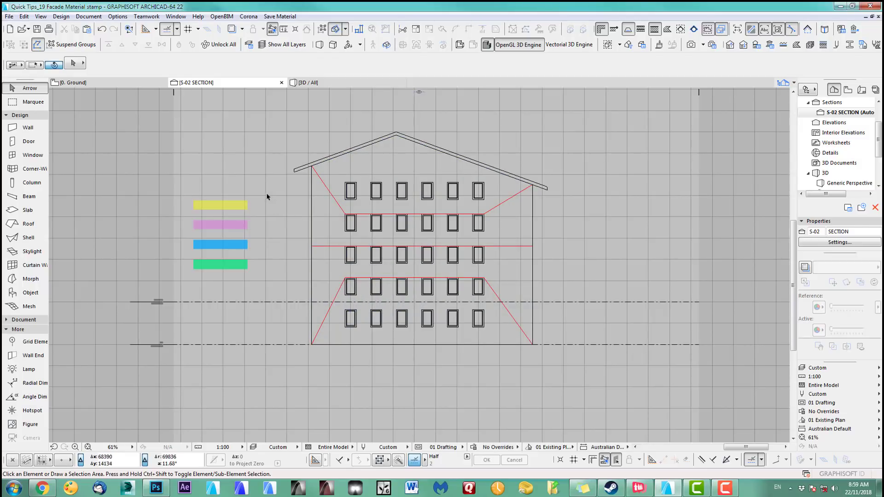
alt+click(247, 201)
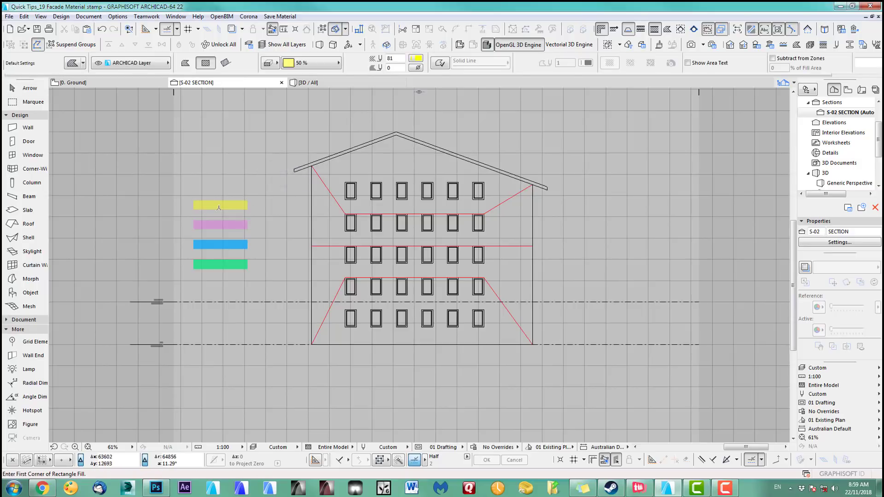
click(380, 163)
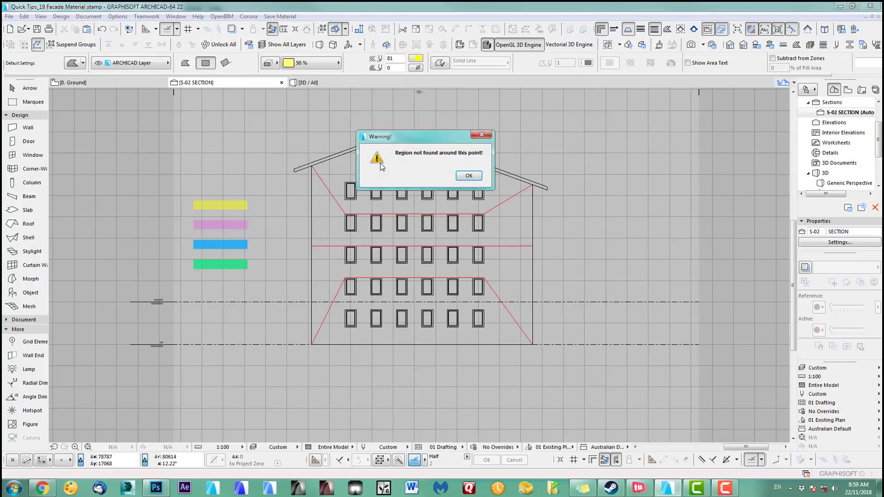
click(466, 175)
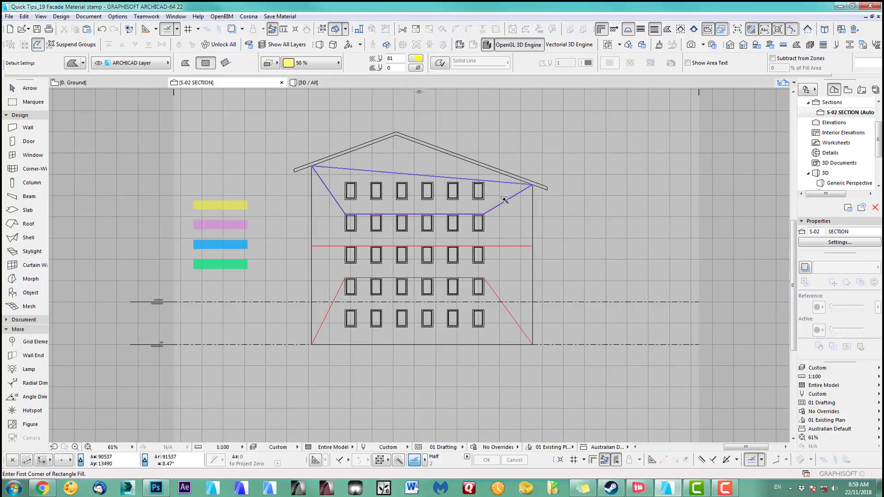
click(505, 198)
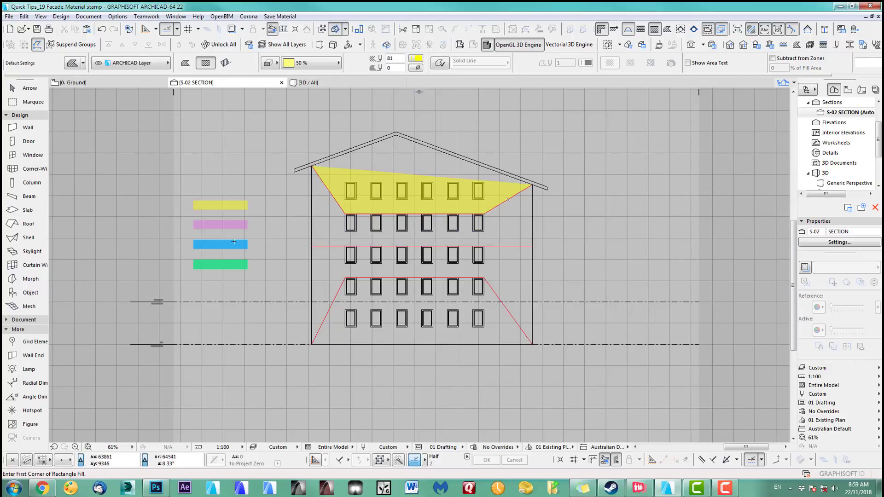
Fill the middle, lower and bottom facade bands with the pink, blue and green swatch fills.
alt+click(244, 224)
click(320, 237)
alt+click(249, 240)
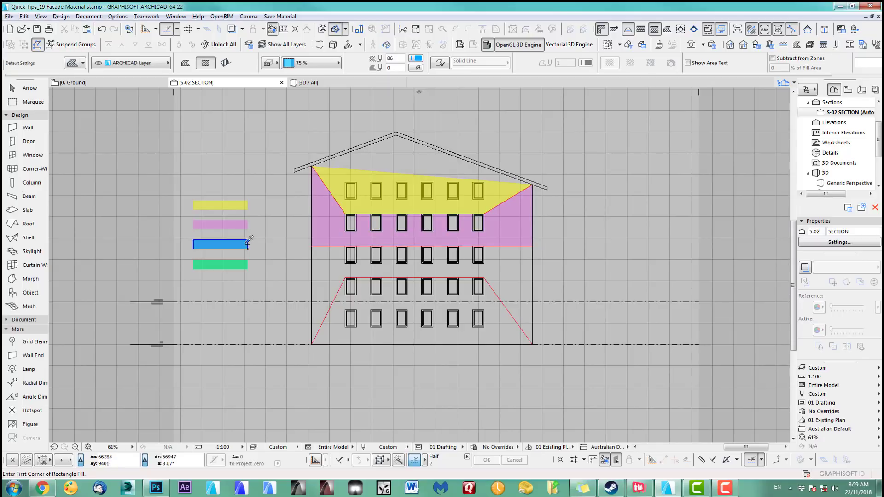
click(324, 263)
alt+click(244, 259)
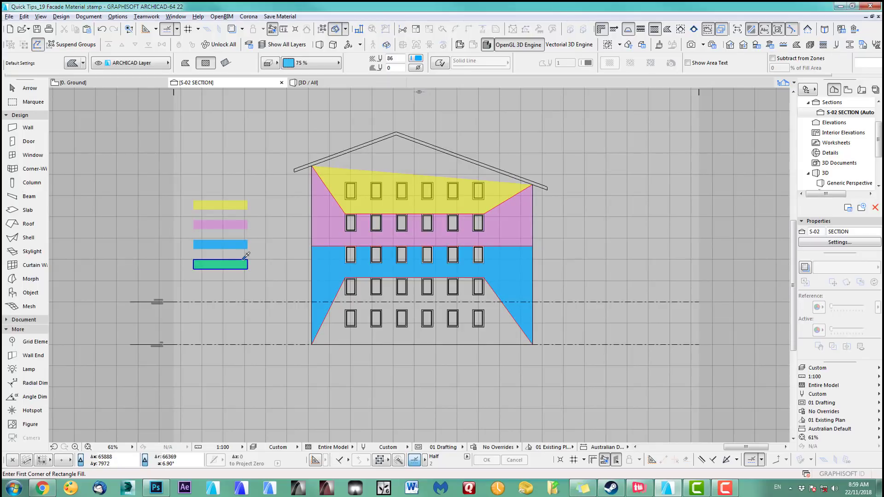
click(330, 331)
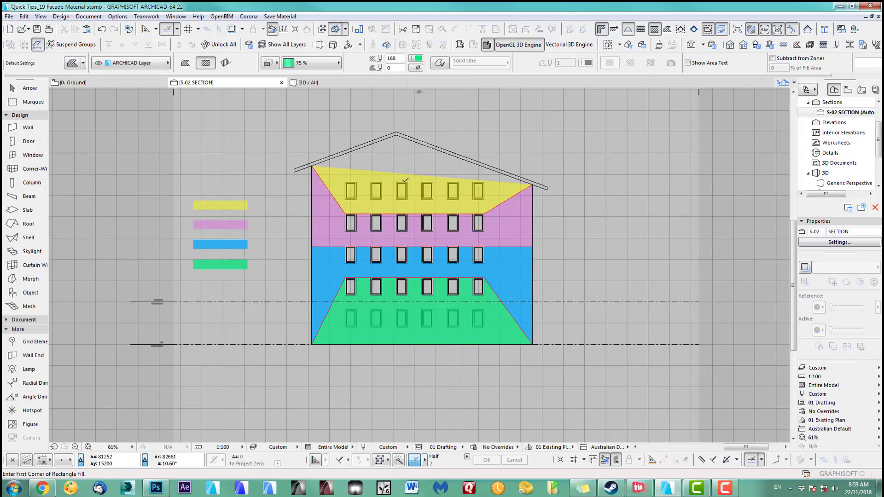
scroll(405, 181, up, 3)
Add a node to the yellow fill's top edge so it reaches the roof peak.
shift+click(409, 216)
click(409, 215)
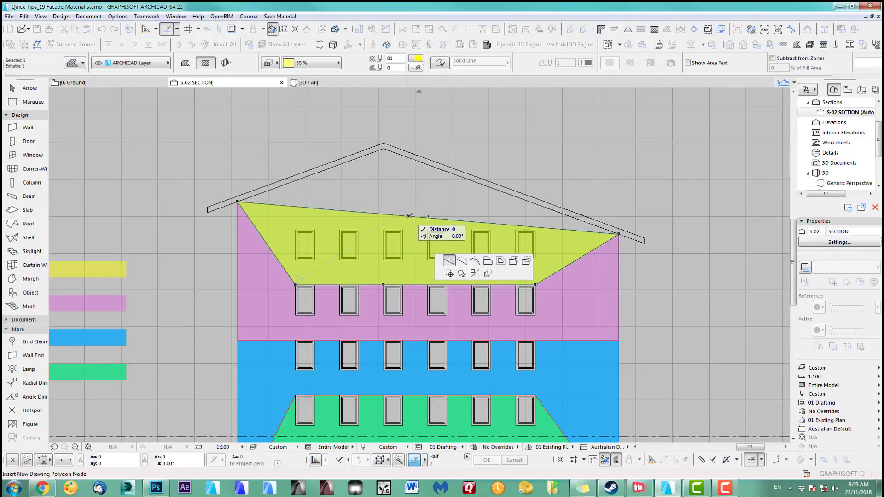
click(383, 148)
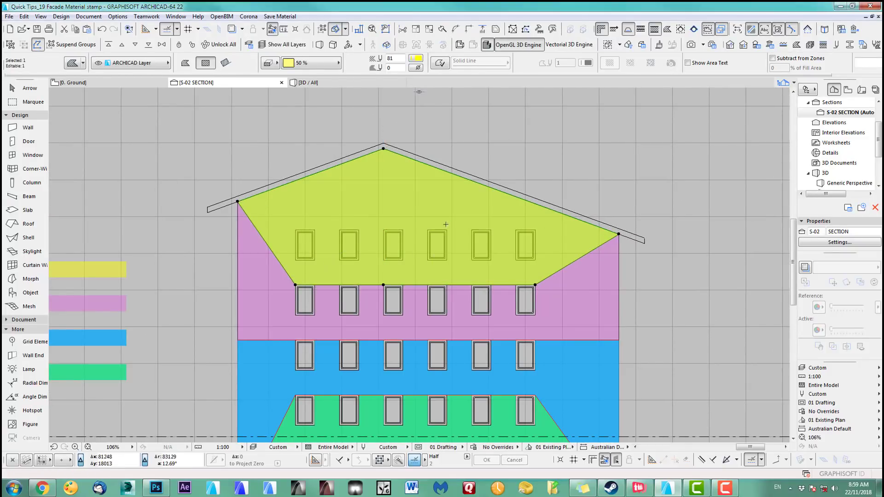
scroll(411, 195, down, 3)
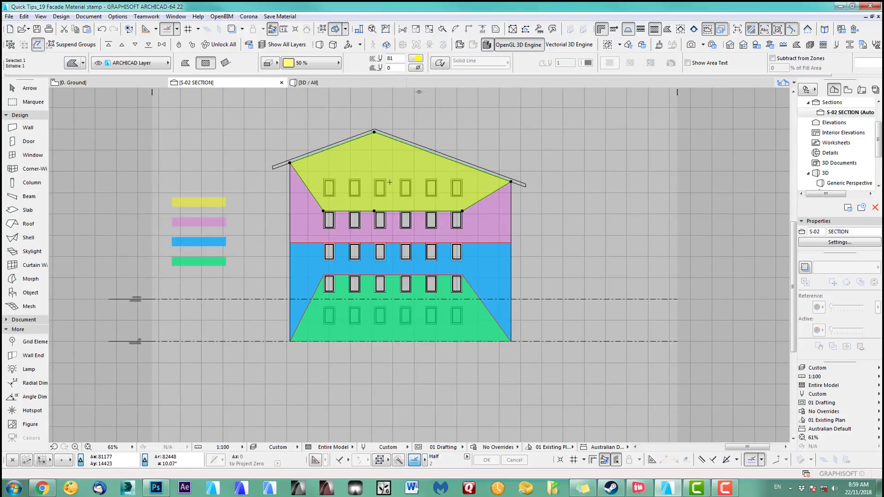
scroll(386, 188, up, 5)
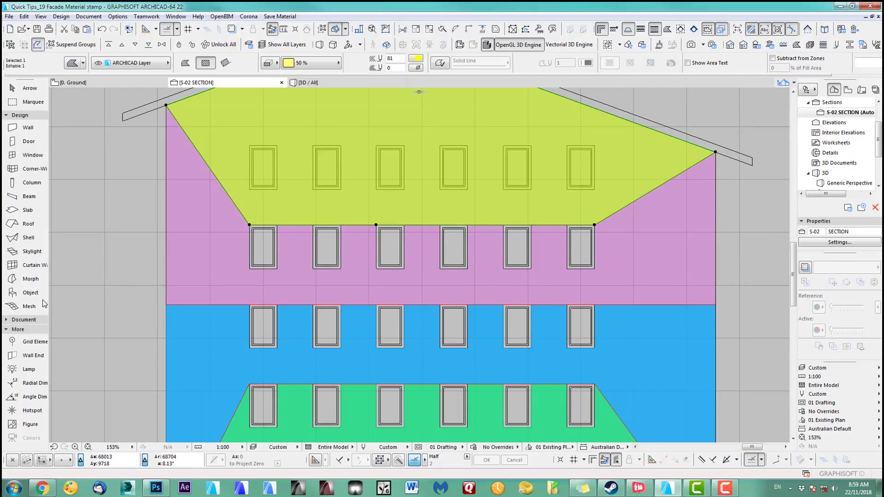
Cut a rectangular opening in the yellow fill over the first top-row window.
click(7, 321)
scroll(258, 155, up, 4)
middle_drag(175, 262, 177, 287)
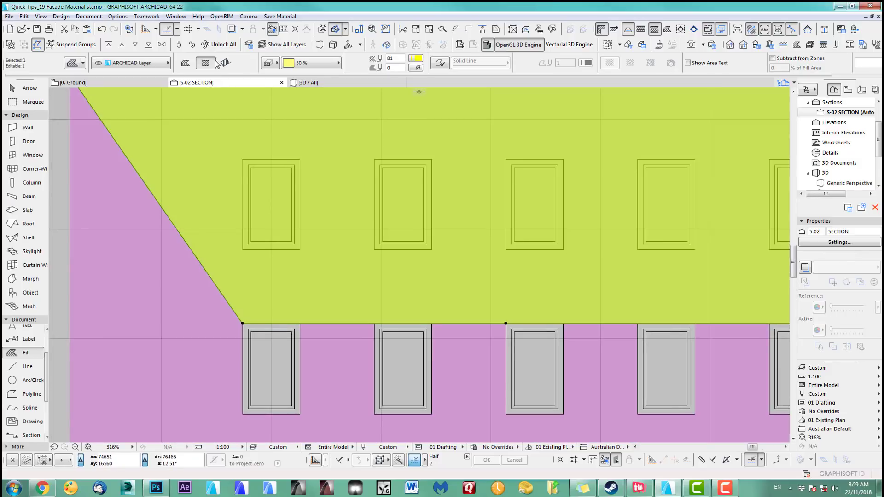
click(242, 159)
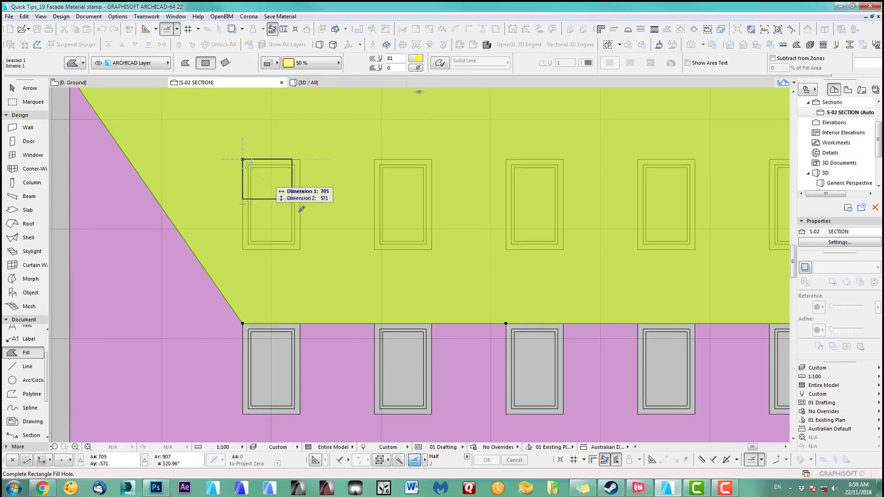
click(299, 249)
scroll(303, 242, down, 4)
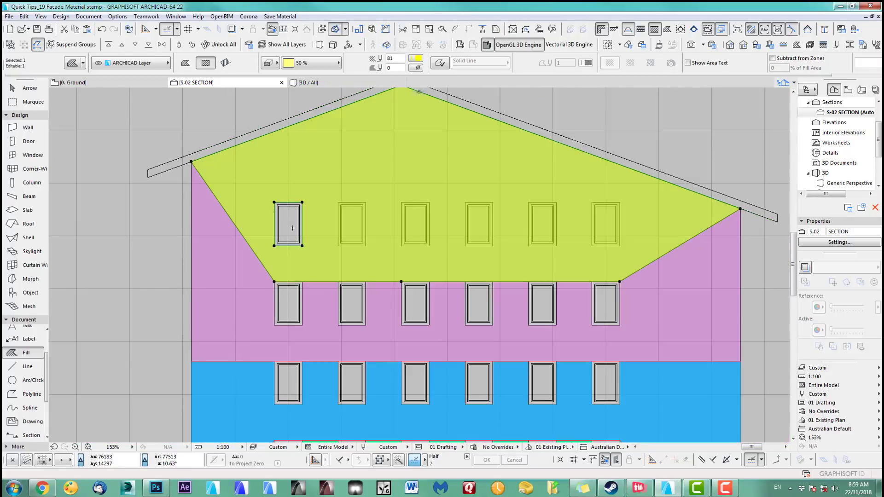
shift+click(302, 247)
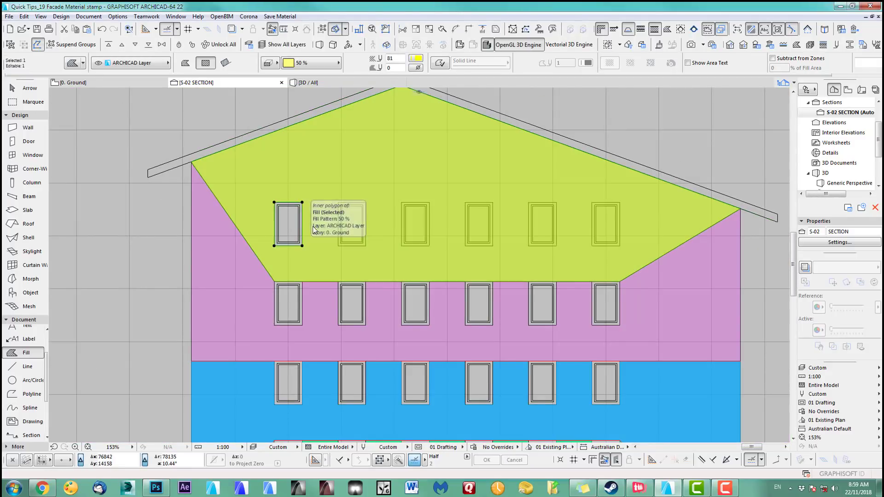
scroll(312, 220, up, 3)
Place multiple copies of the opening on the second through sixth top-row windows.
key(ctrl+d)
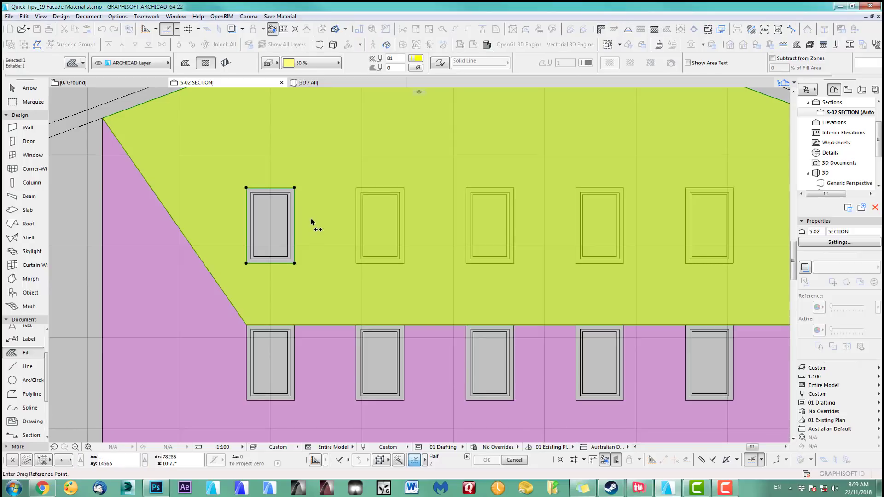
click(294, 187)
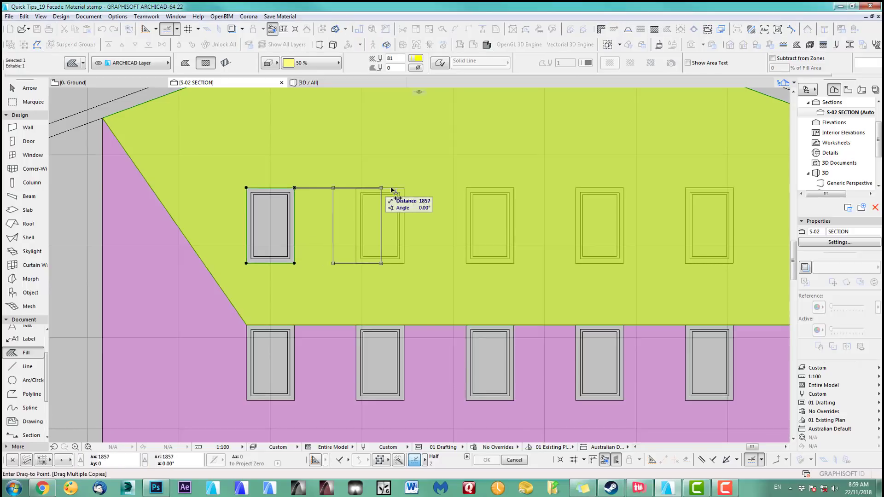
key(ctrl+alt)
click(405, 188)
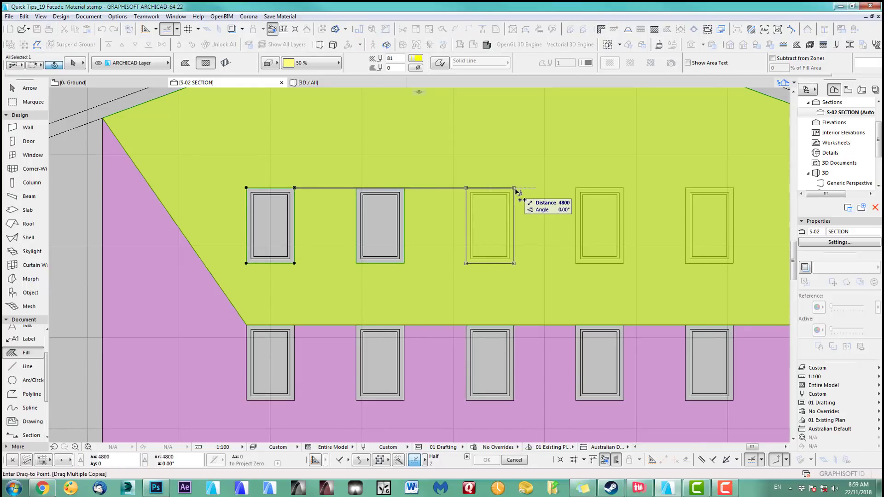
click(514, 188)
click(630, 189)
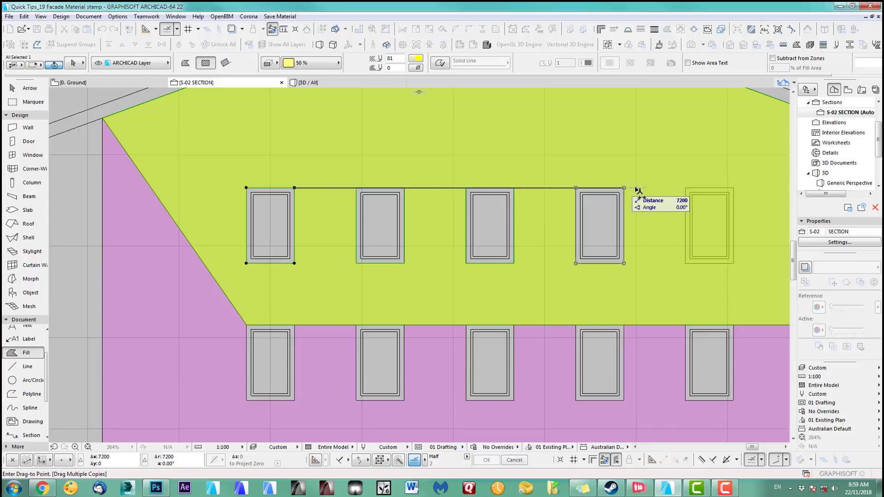
click(735, 189)
scroll(732, 188, down, 2)
middle_drag(605, 184, 381, 176)
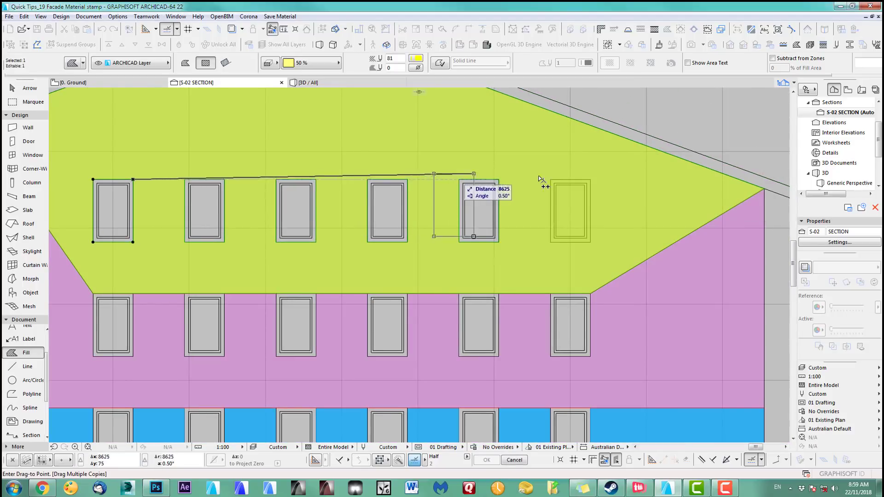
double_click(590, 180)
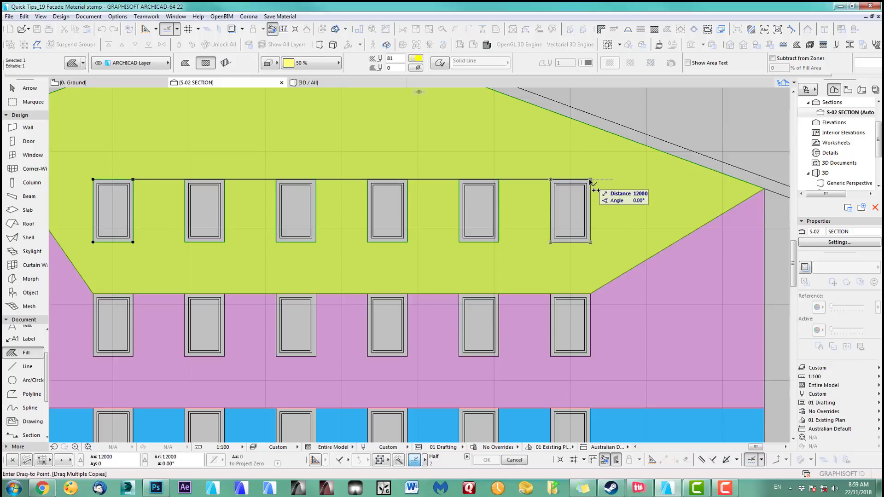
scroll(544, 305, down, 4)
middle_drag(522, 419, 559, 194)
scroll(477, 273, up, 4)
scroll(559, 194, up, 1)
Draw a rectangular fill over the first window in the lowest green row.
shift+click(667, 277)
click(143, 273)
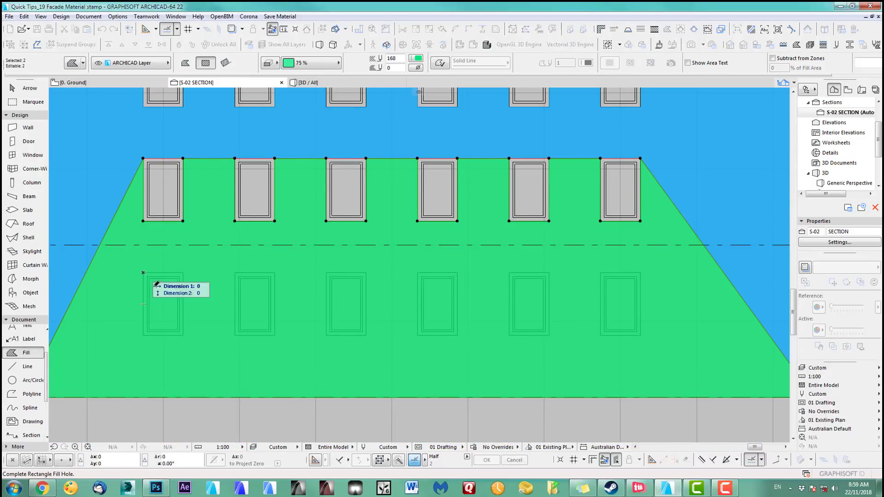
click(182, 335)
key(Escape)
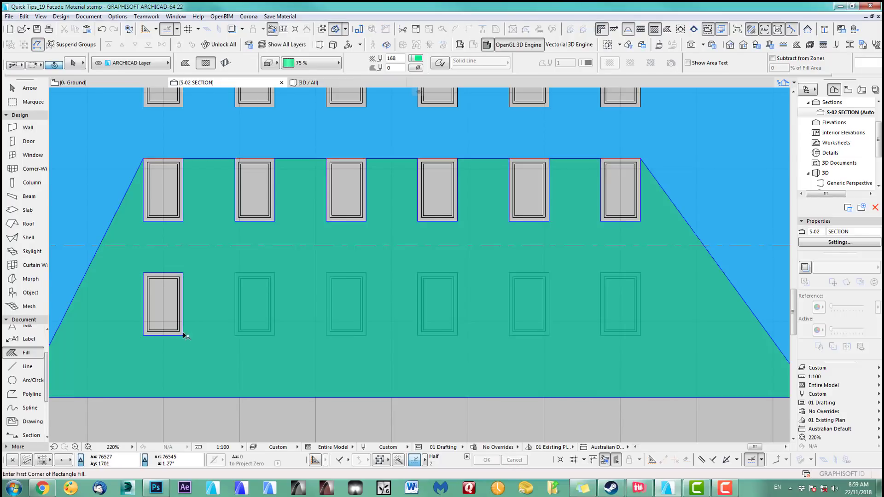
shift+click(176, 302)
Place multiple copies of that window fill on the other five lower-row windows.
key(ctrl+d)
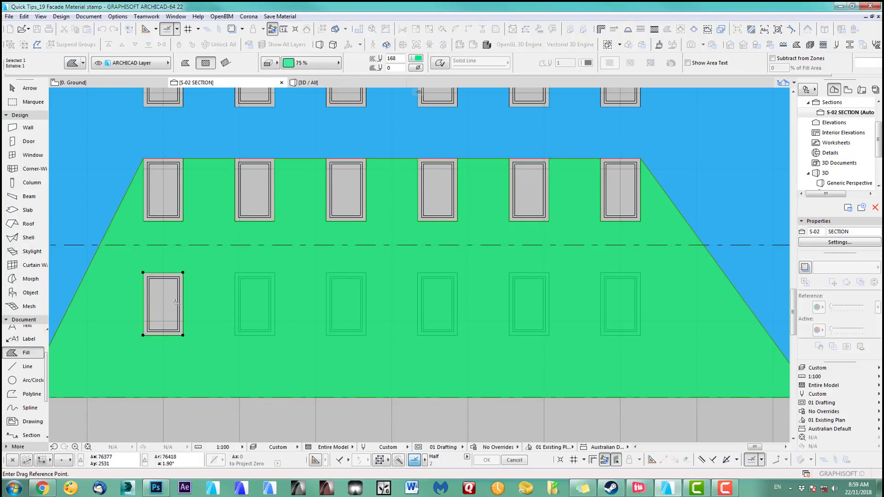
click(183, 335)
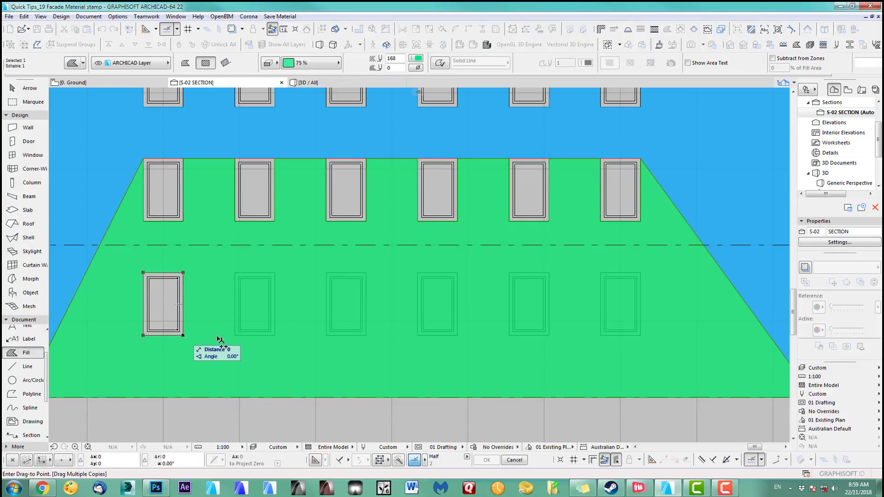
click(275, 335)
click(366, 335)
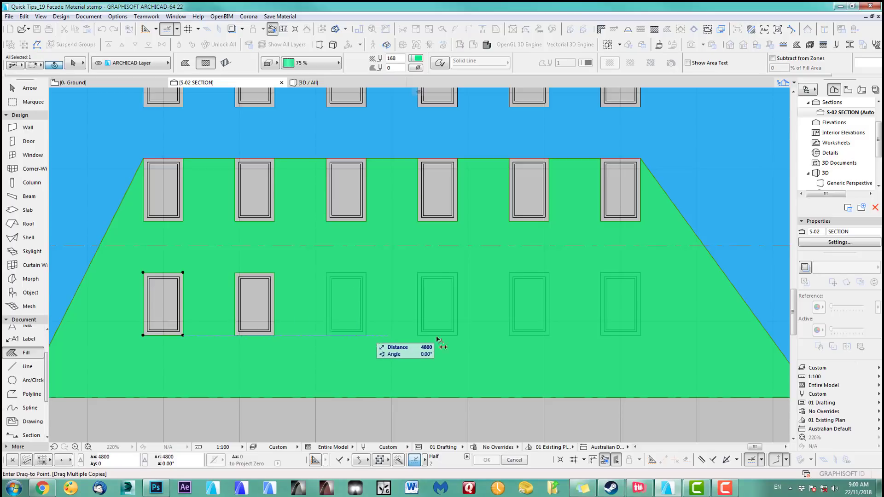
click(457, 335)
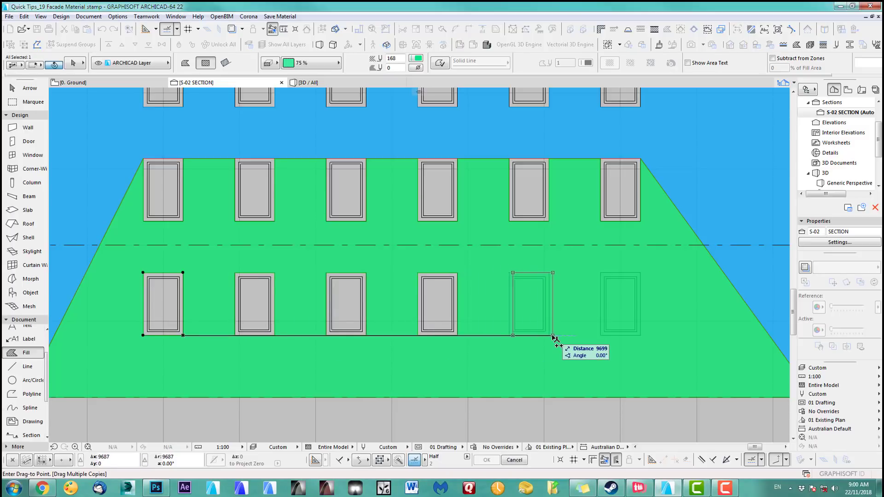
click(549, 335)
click(630, 335)
key(Escape)
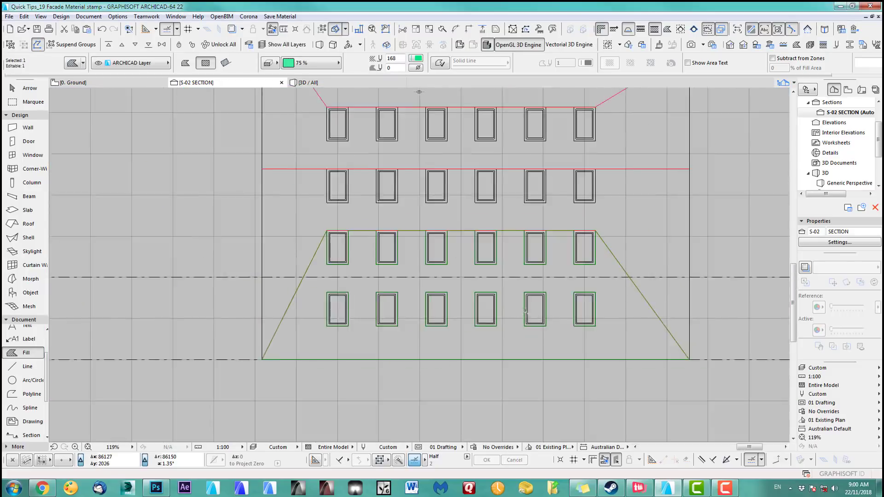
Select the yellow, pink, blue and green facade fills in the section.
scroll(524, 311, down, 3)
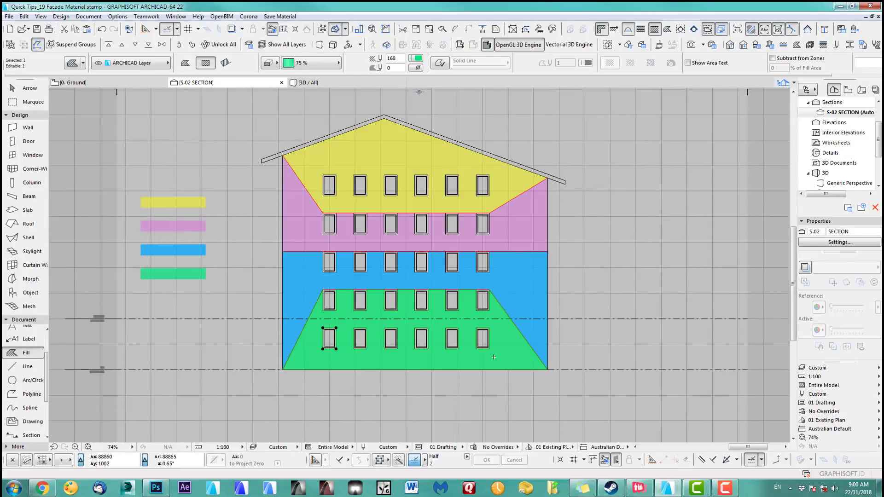
click(28, 88)
click(384, 153)
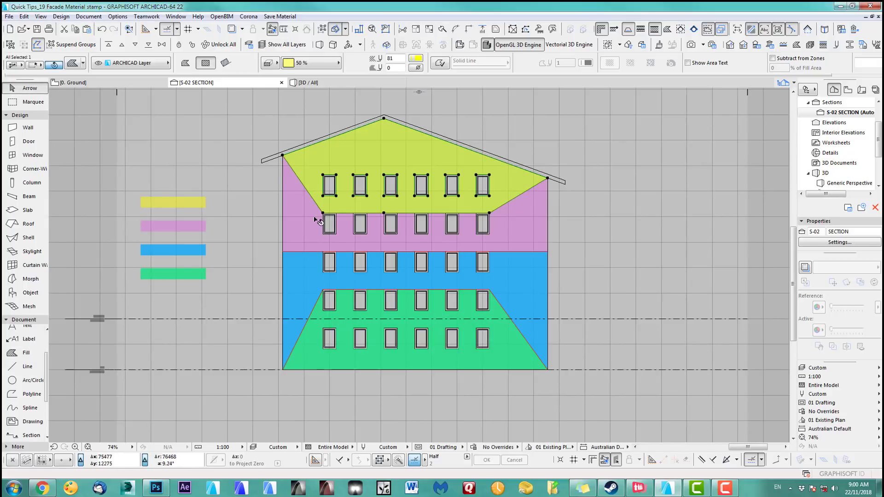
shift+click(317, 218)
shift+click(309, 258)
shift+click(318, 355)
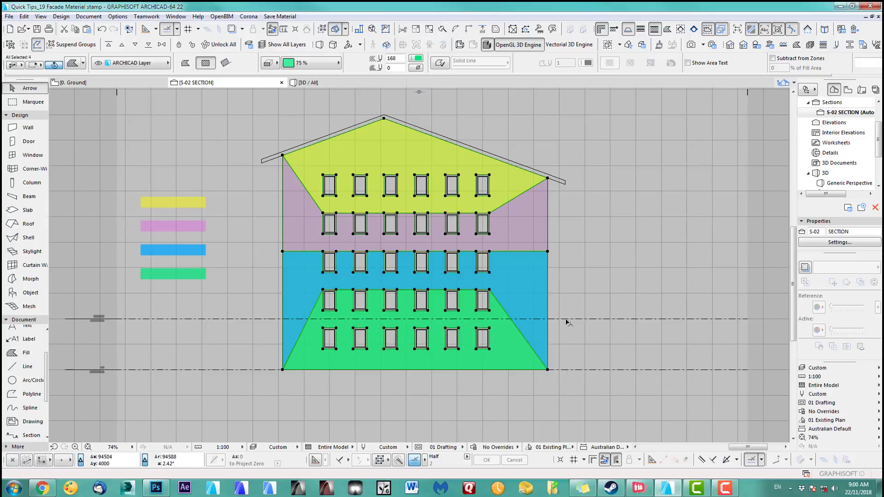
Paste the fills into the 0. Ground floor plan and move them below the building outline.
key(F2)
scroll(457, 297, down, 6)
middle_drag(438, 289, 423, 211)
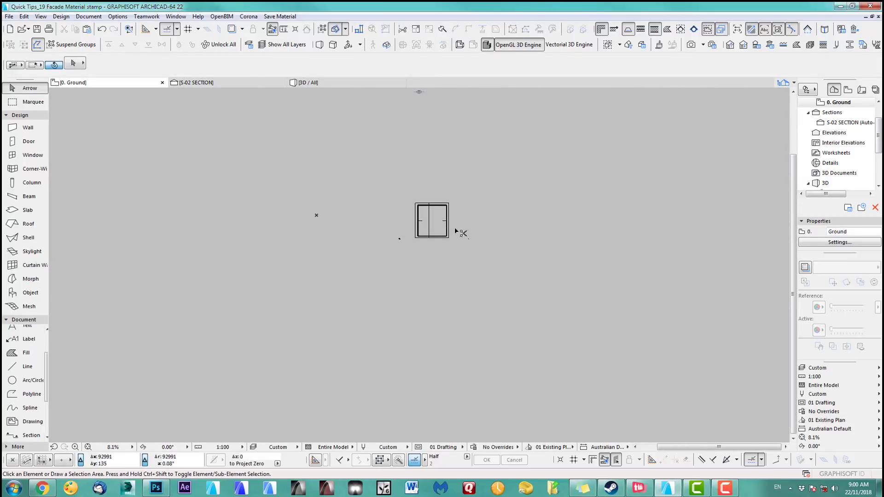
key(ctrl+v)
drag(436, 198, 438, 262)
Trace the yellow, pink, blue and green fills as flat Morphs and view them in 3D.
click(476, 265)
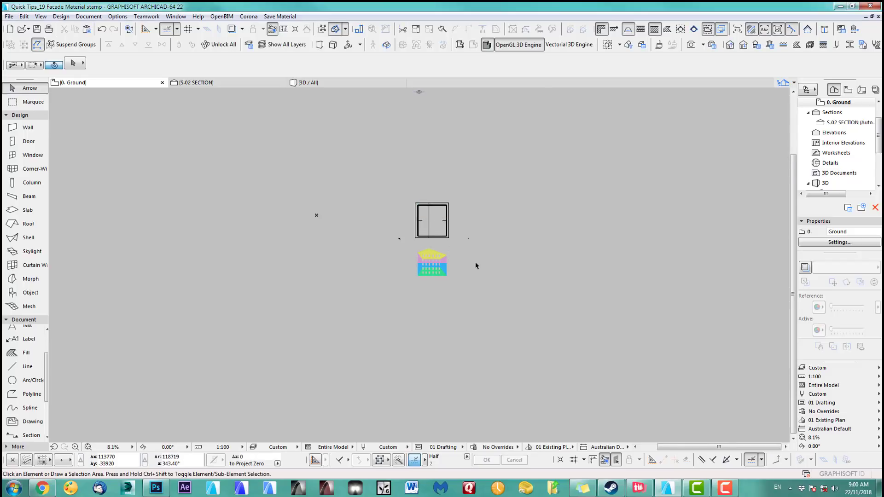
scroll(409, 262, up, 6)
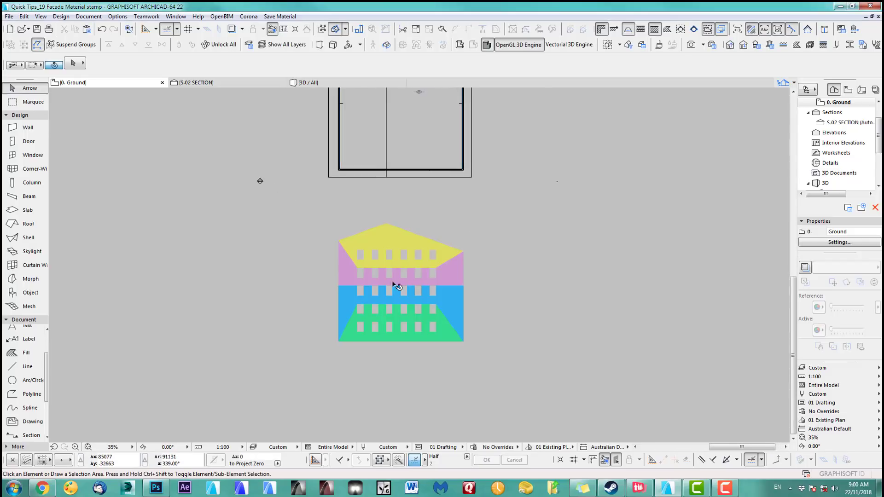
click(23, 280)
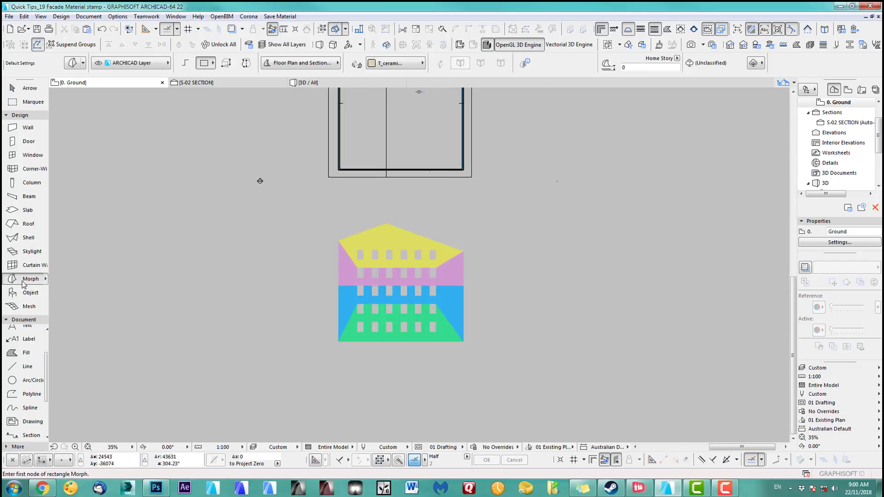
scroll(358, 264, up, 1)
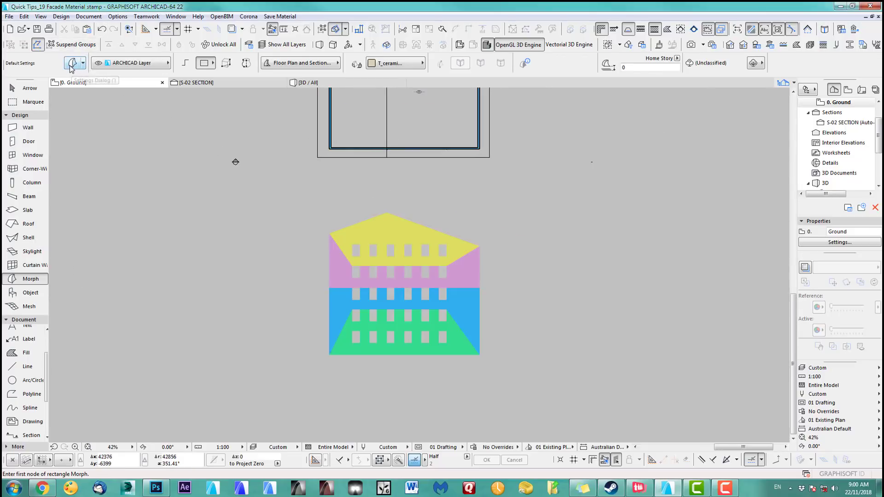
click(387, 220)
click(481, 277)
click(482, 303)
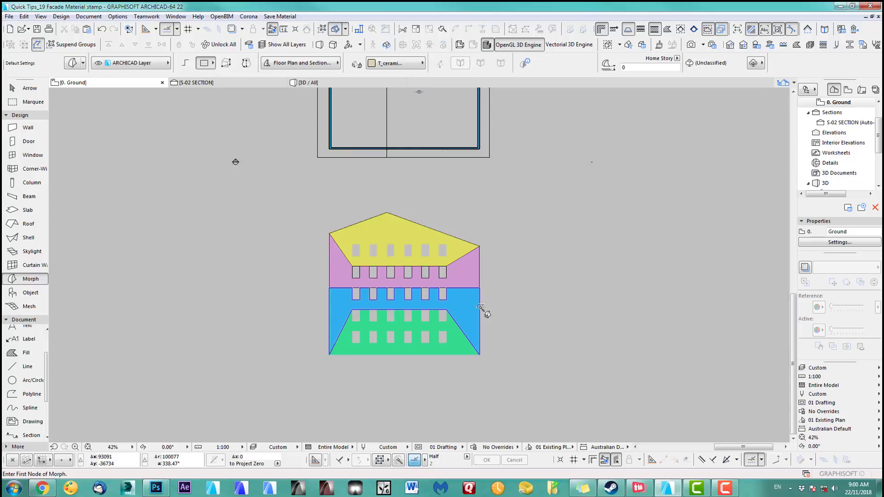
click(465, 354)
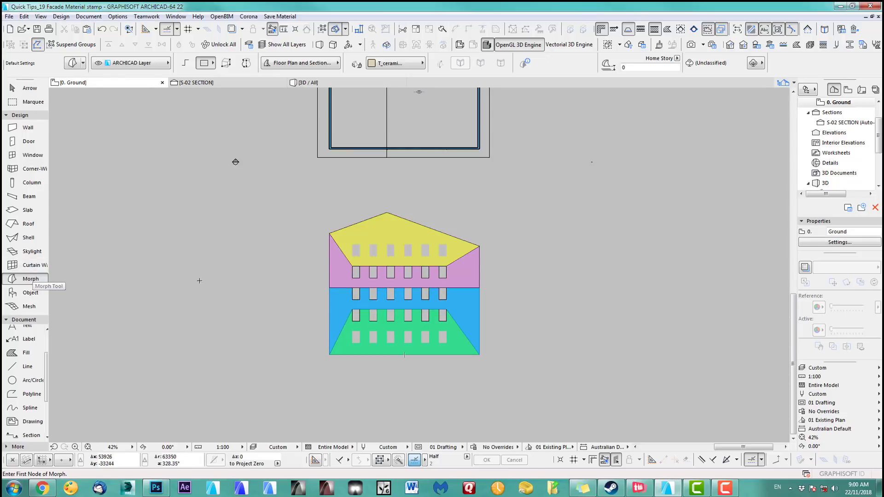
key(F5)
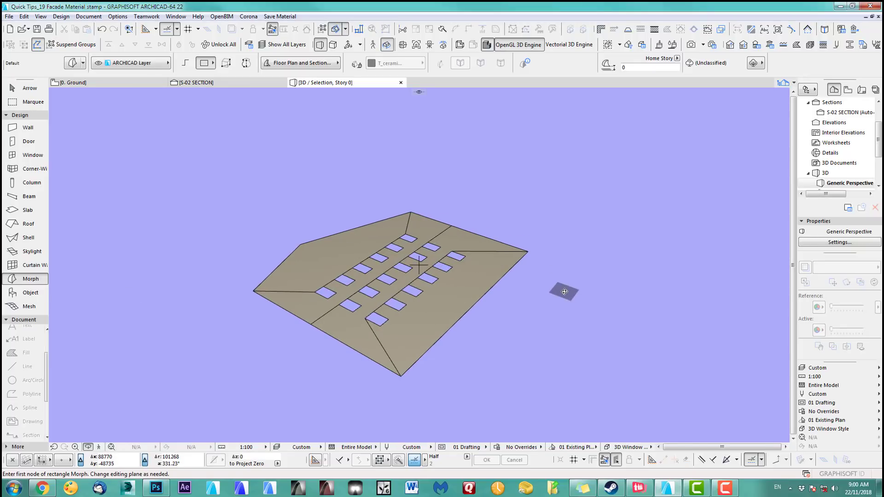
In the Ground plan, select the yellow morph and its six window faces, and show them in 3D.
key(F2)
scroll(467, 223, up, 3)
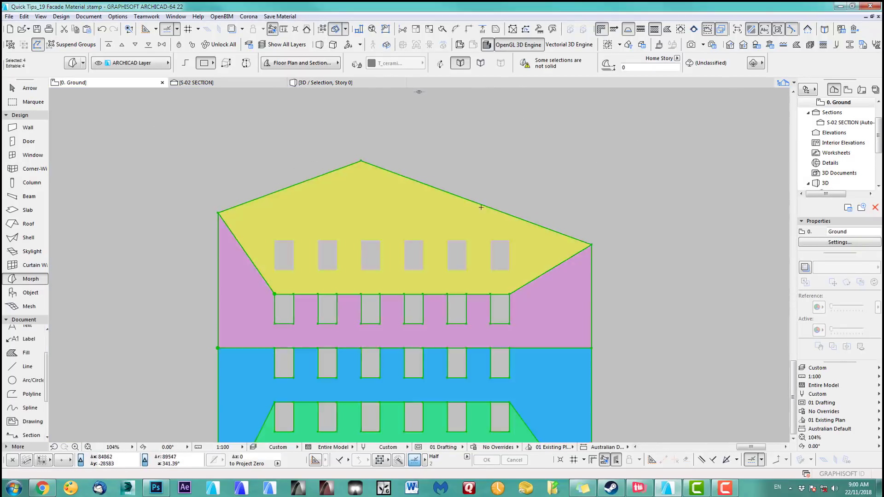
shift+click(477, 203)
middle_drag(353, 222, 403, 196)
scroll(353, 238, up, 2)
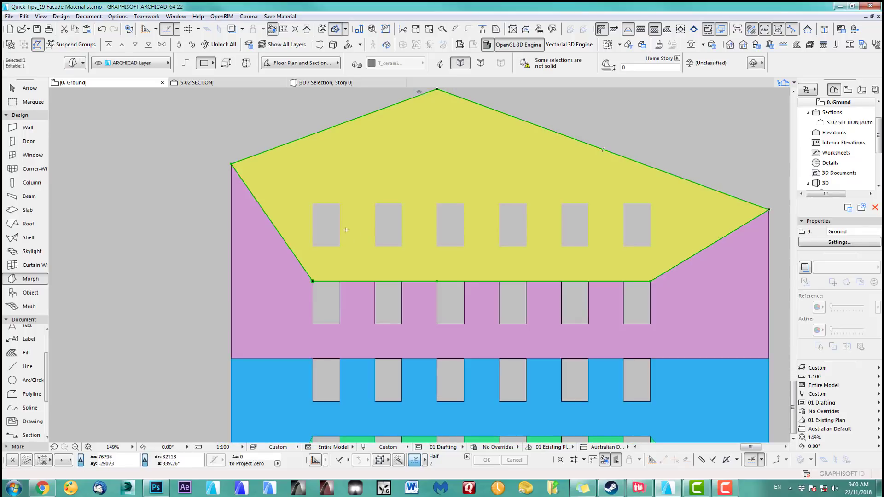
ctrl+shift+click(338, 224)
ctrl+shift+click(400, 227)
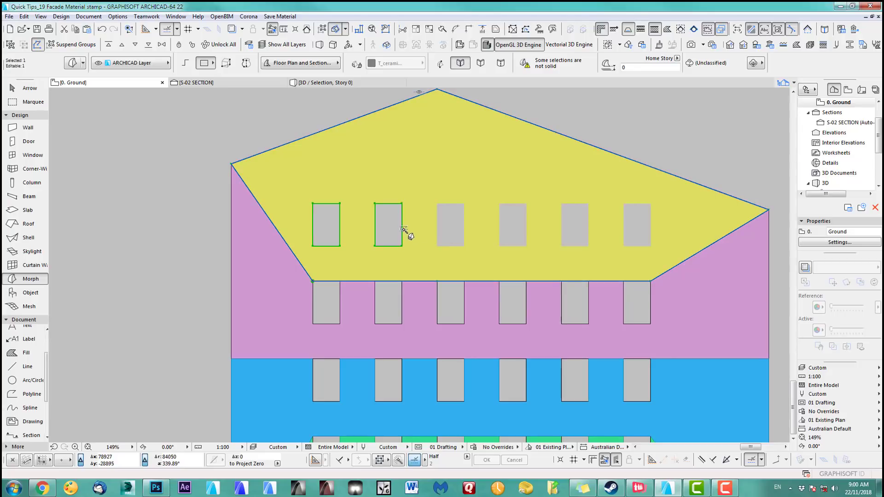
ctrl+shift+click(463, 222)
ctrl+shift+click(504, 223)
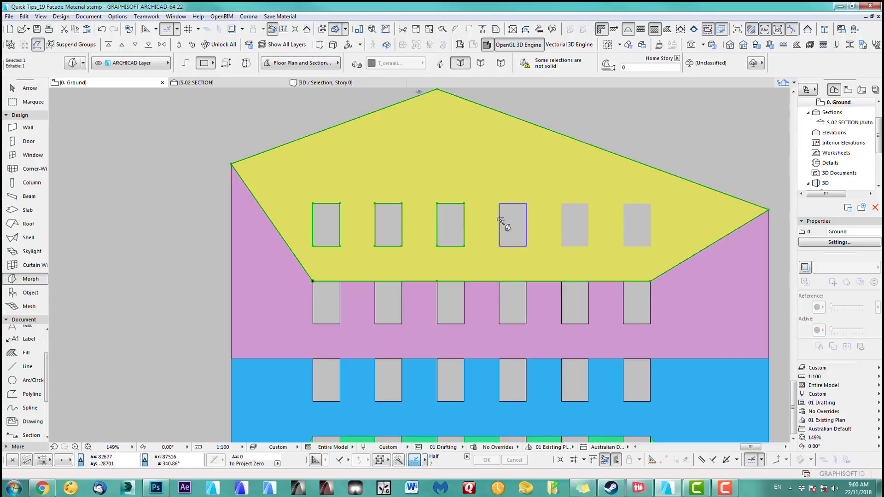
ctrl+shift+click(563, 221)
ctrl+shift+click(627, 223)
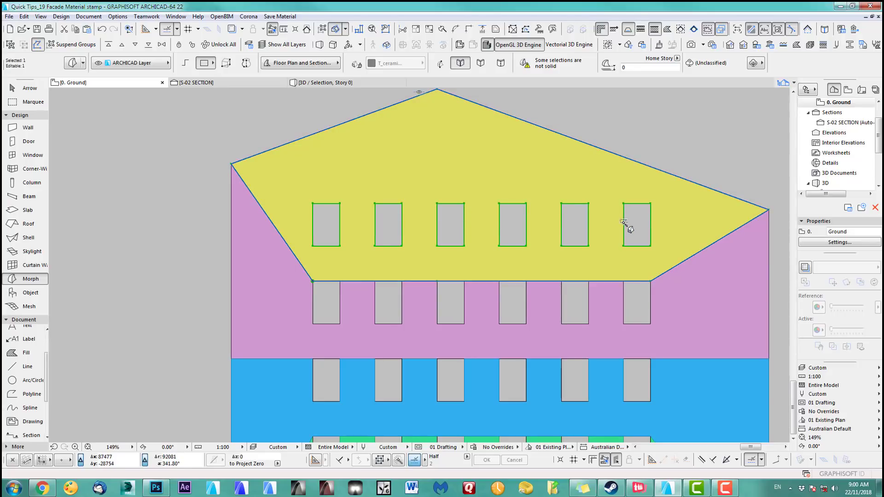
key(F5)
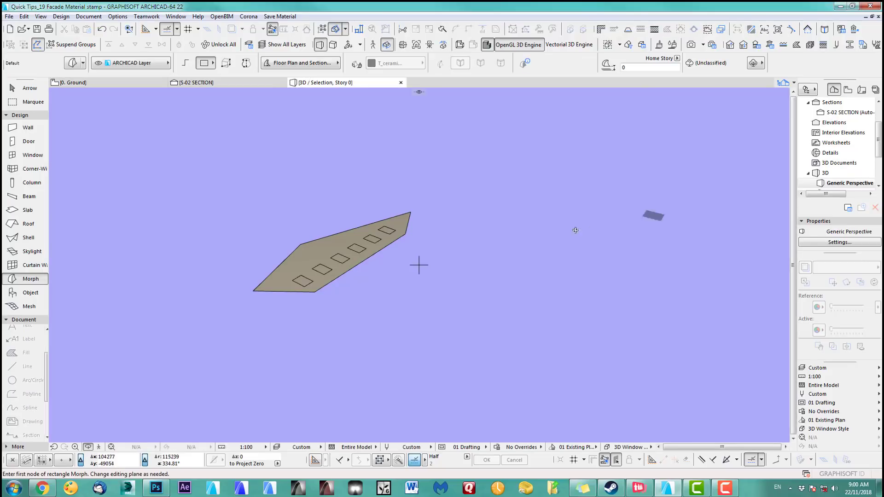
Orbit the yellow morph to an angle and select its window faces, then clear the mistaken selection.
scroll(418, 263, up, 4)
middle_drag(390, 238, 361, 247)
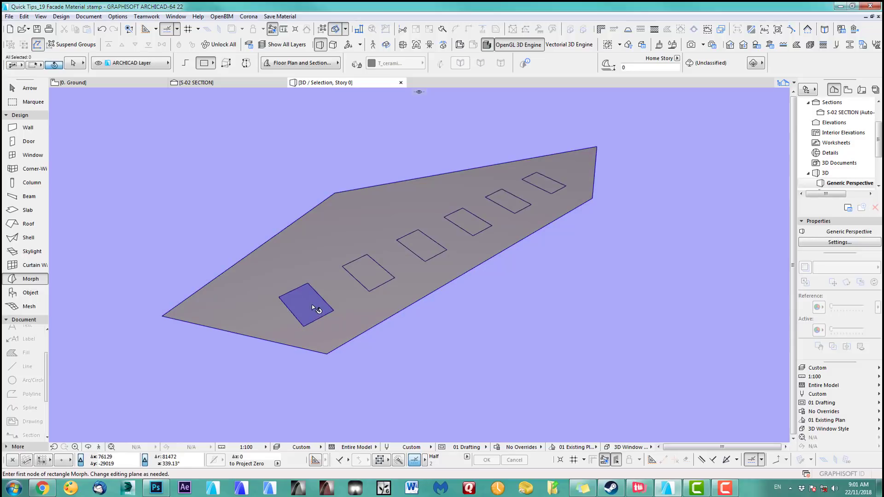
ctrl+shift+click(312, 304)
shift+click(420, 250)
shift+click(467, 222)
ctrl+shift+click(511, 201)
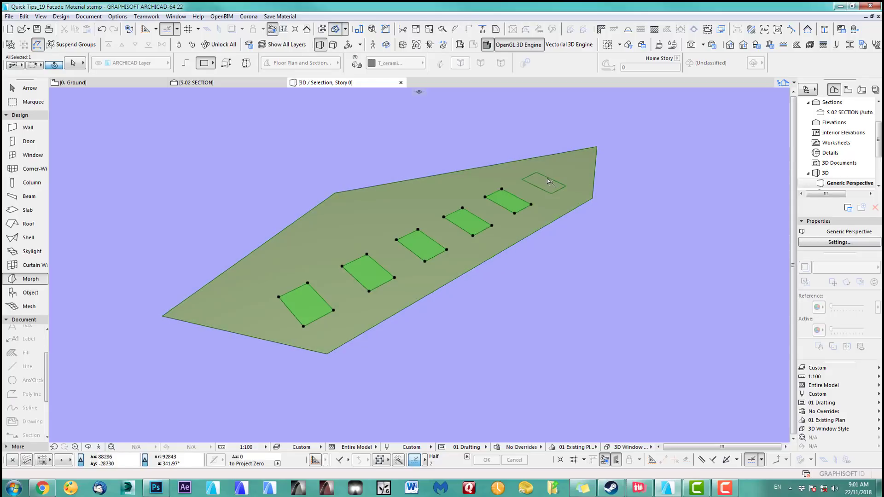
ctrl+shift+click(546, 178)
ctrl+shift+click(551, 177)
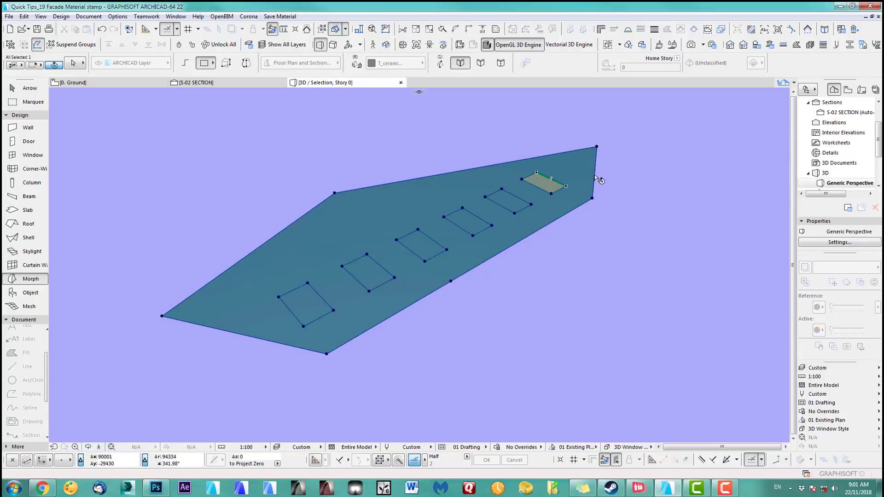
key(Escape)
Reselect the first, third, fourth and fifth window faces, delete them, and return to the floor plan.
click(304, 309)
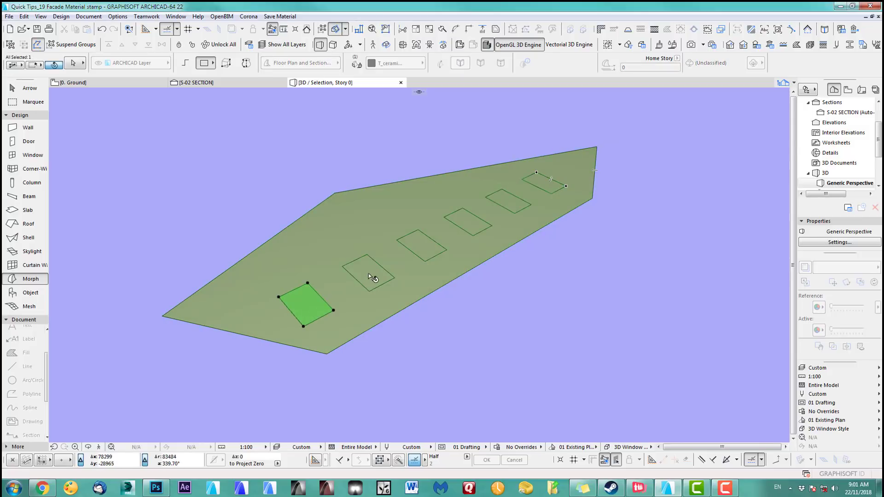
shift+click(427, 254)
shift+click(467, 221)
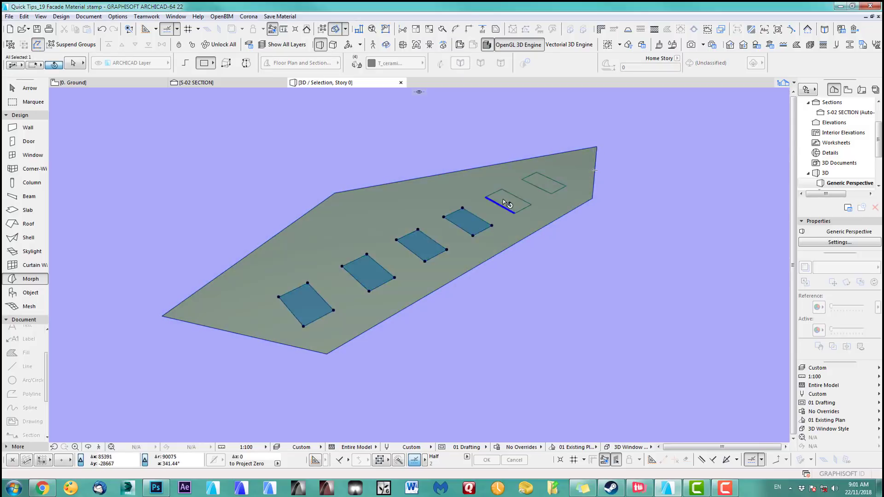
shift+click(507, 201)
key(Delete)
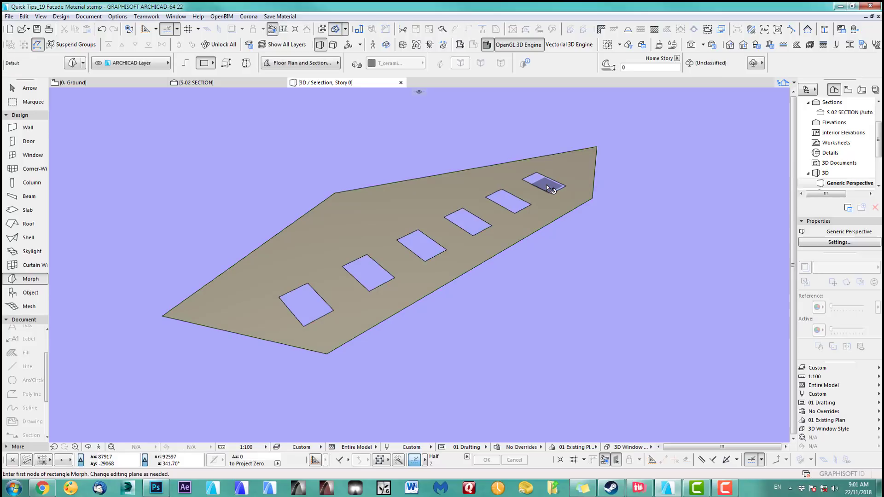
key(F2)
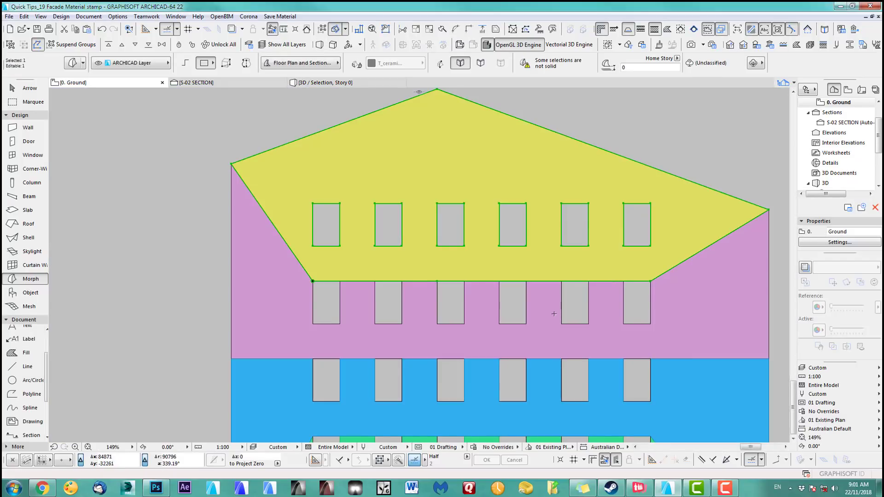
Select the green trapezoid morph plus its six bottom-row window rectangles and show them alone in 3D.
scroll(559, 392, up, 1)
key(Escape)
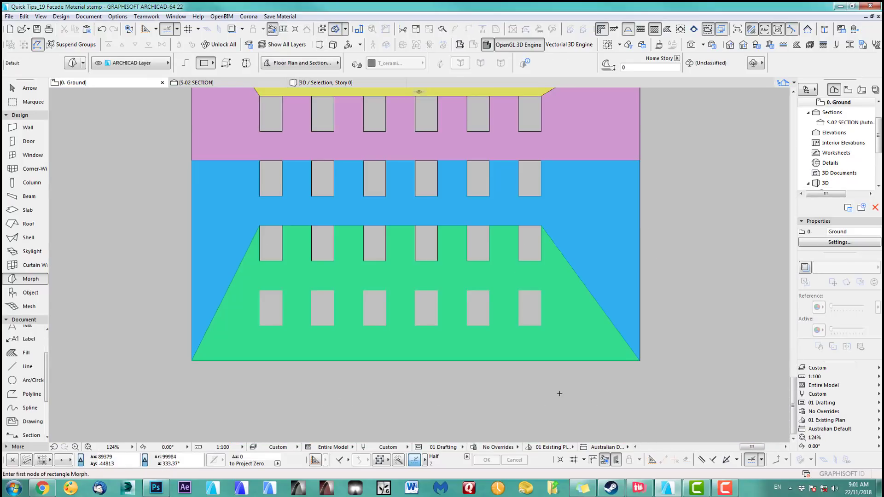
shift+click(567, 316)
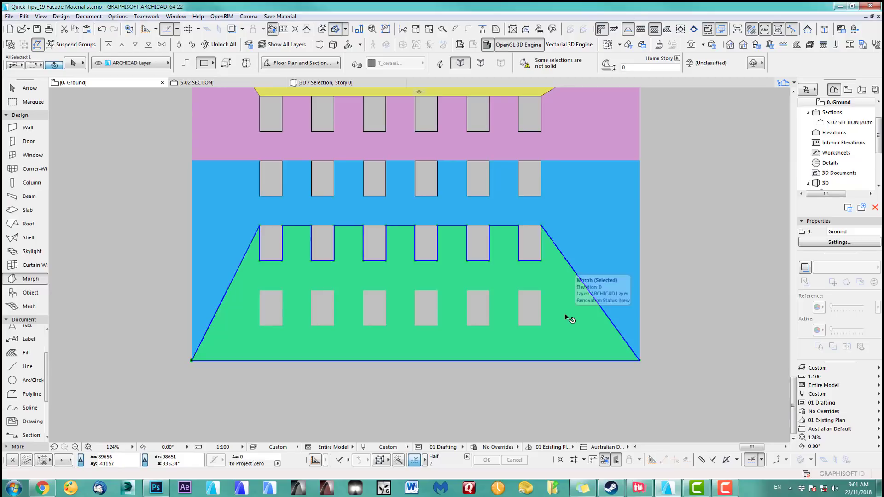
click(280, 291)
click(319, 293)
click(369, 293)
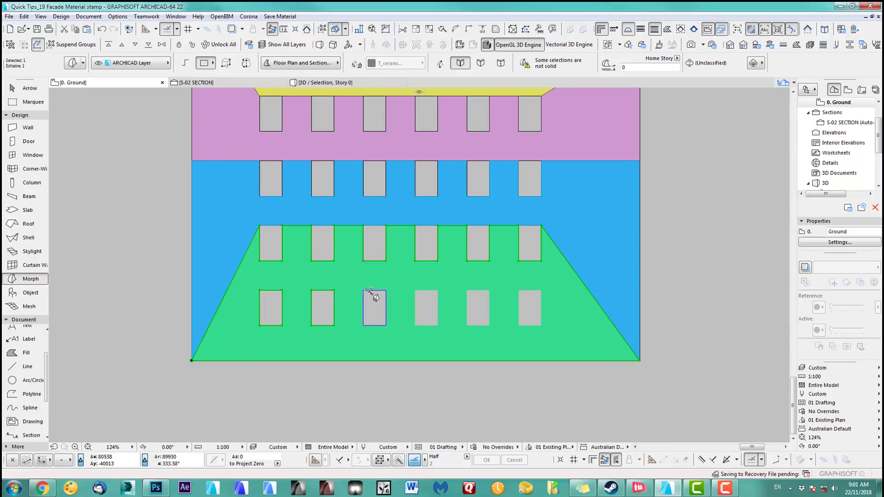
click(429, 291)
click(477, 296)
click(533, 296)
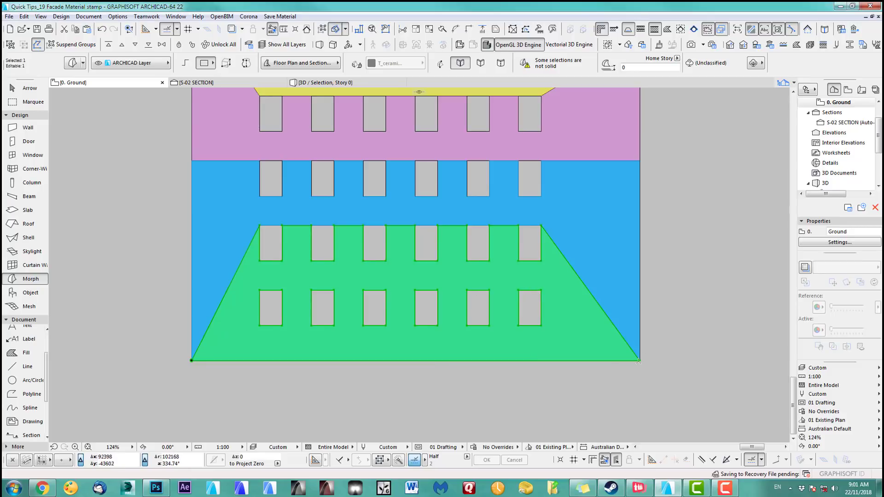
key(F5)
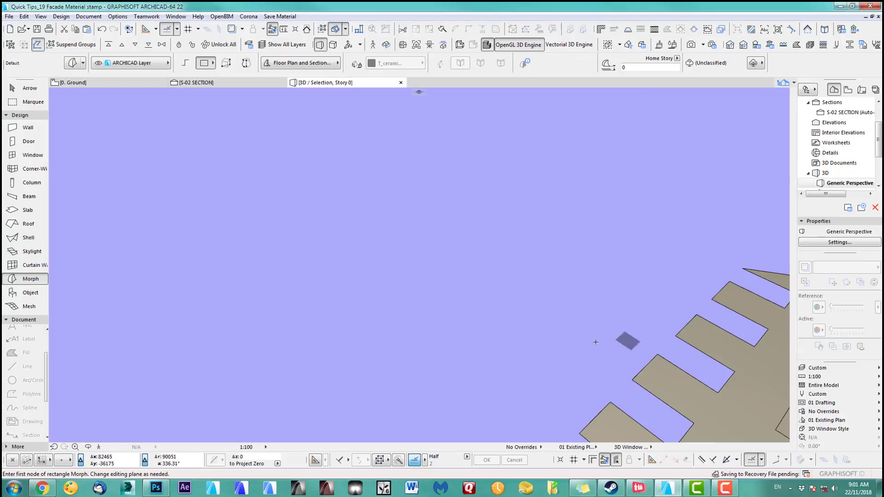
Delete the five selected window faces from the green panel to cut its openings.
middle_drag(636, 351, 484, 232)
scroll(476, 257, down, 1)
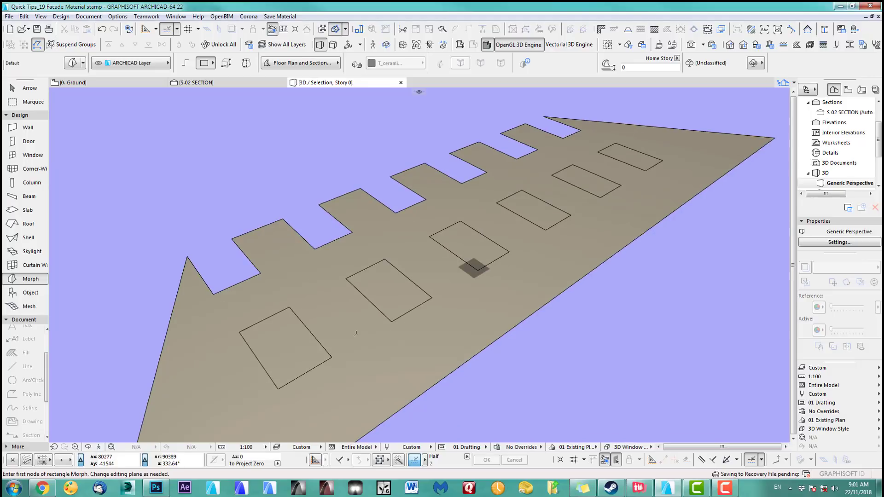
click(297, 349)
shift+click(391, 302)
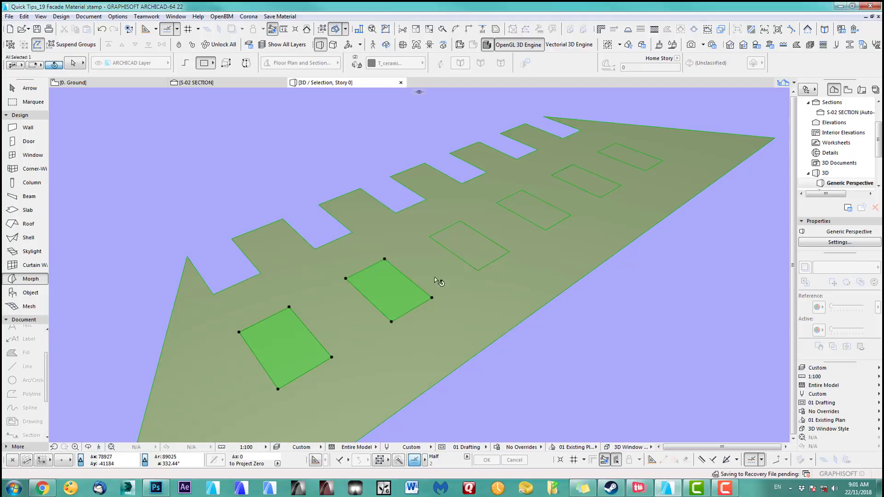
shift+click(464, 252)
shift+click(536, 214)
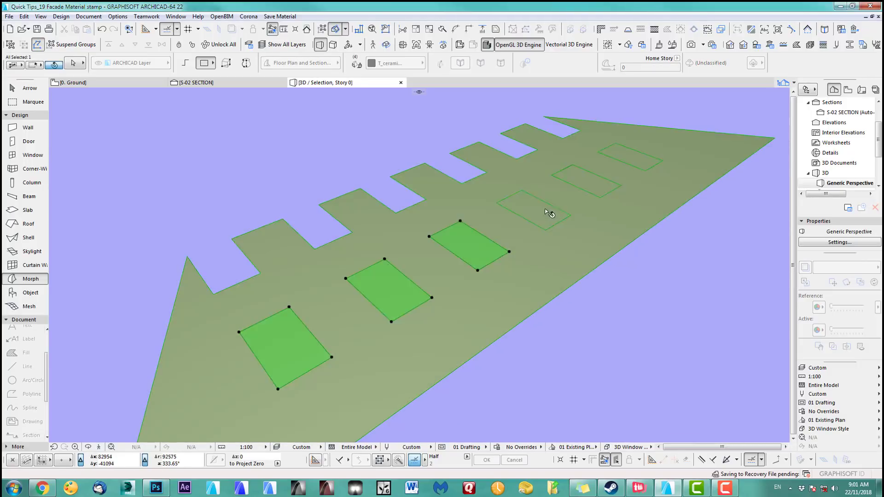
shift+click(596, 190)
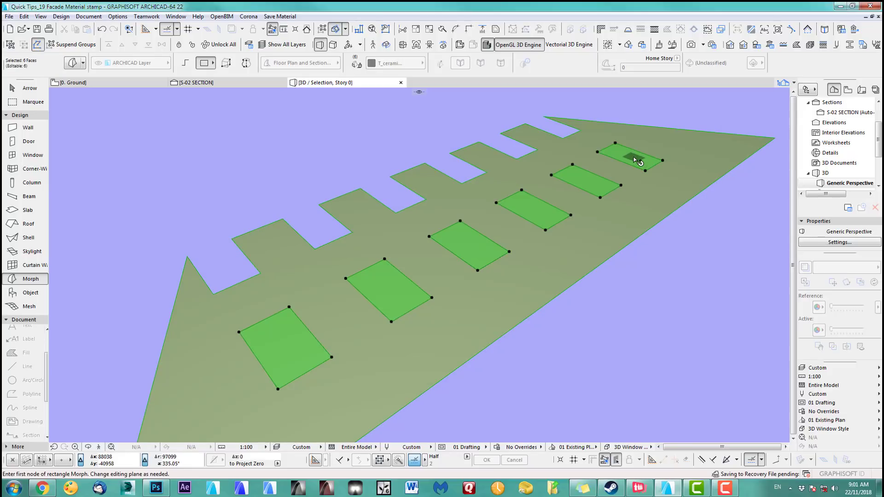
key(Delete)
Select all four facade morphs in the ground plan and display the whole facade in 3D.
key(F2)
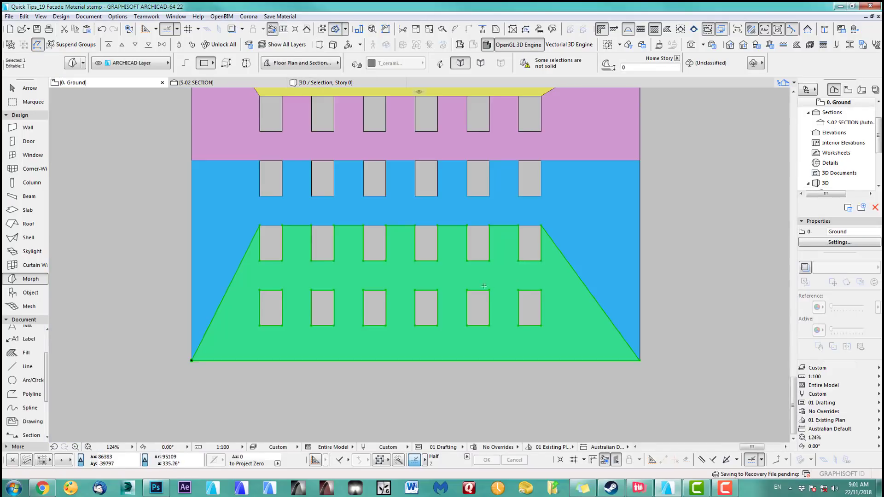
scroll(473, 306, down, 4)
middle_drag(470, 353, 458, 358)
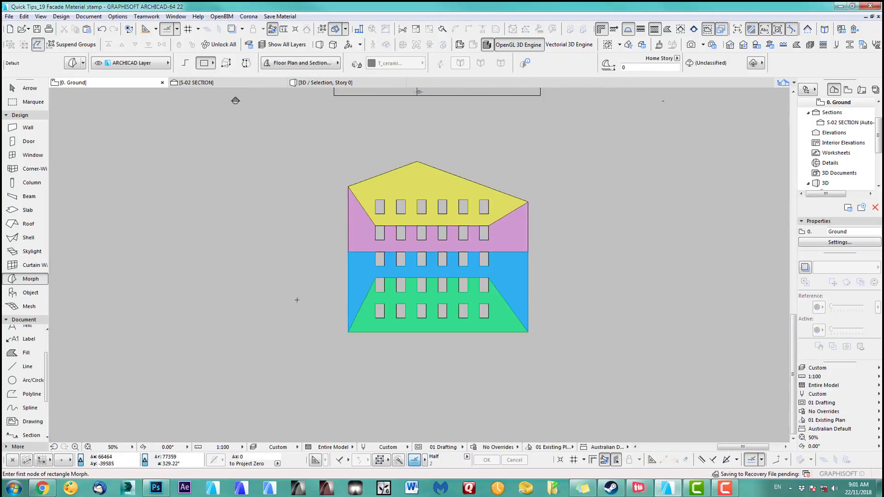
key(ctrl+a)
key(F5)
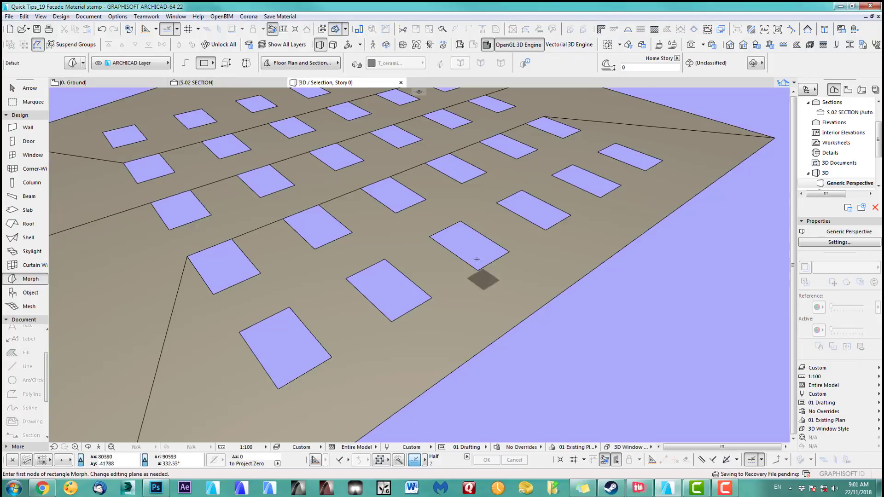
scroll(471, 237, down, 3)
middle_drag(408, 261, 340, 271)
click(15, 88)
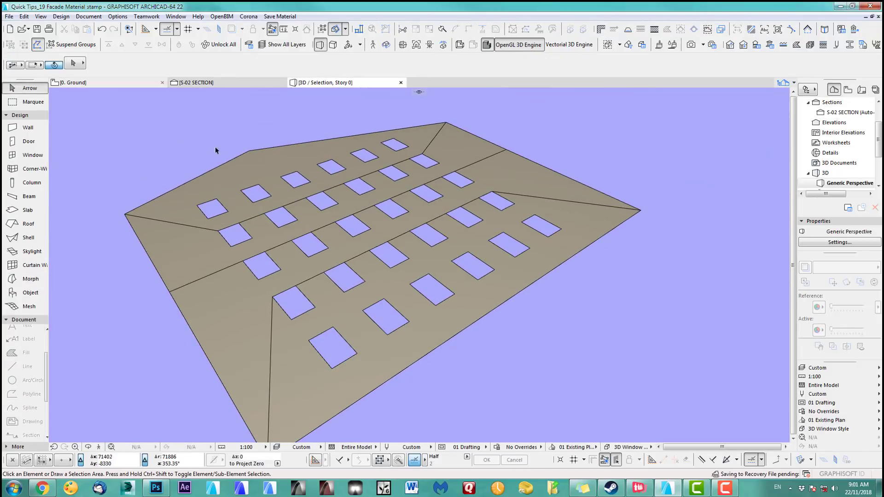
Apply grey brick to the top facade panel and blue Brick Wall 2 to the strip below.
click(244, 173)
click(395, 63)
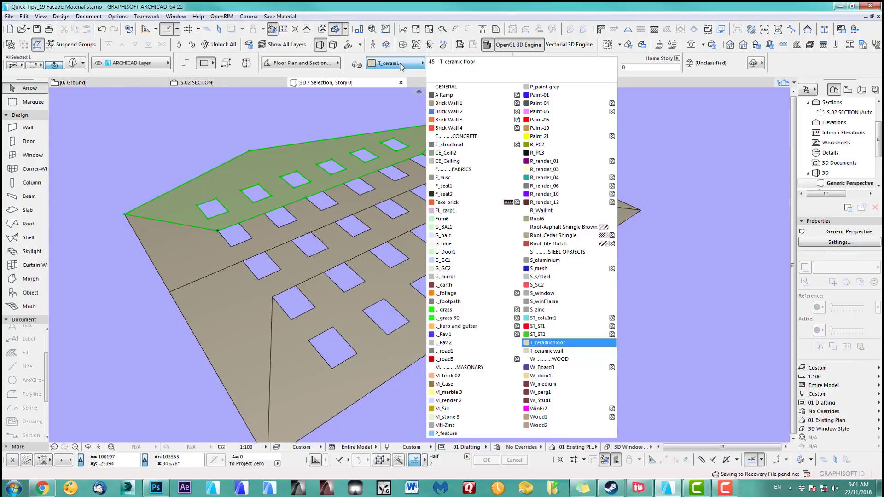
click(449, 103)
click(213, 256)
click(414, 66)
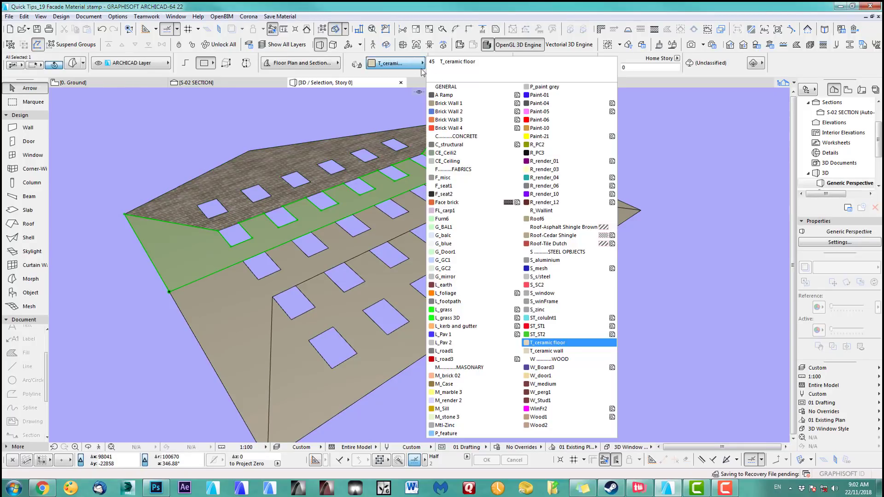
click(448, 104)
Apply orange brick to the third strip and red brick to the lower facade panel.
click(419, 64)
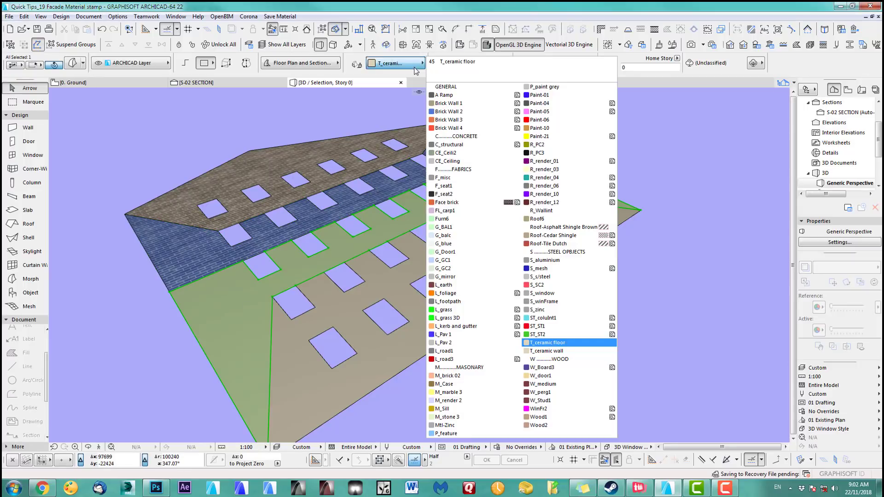
click(449, 115)
click(285, 365)
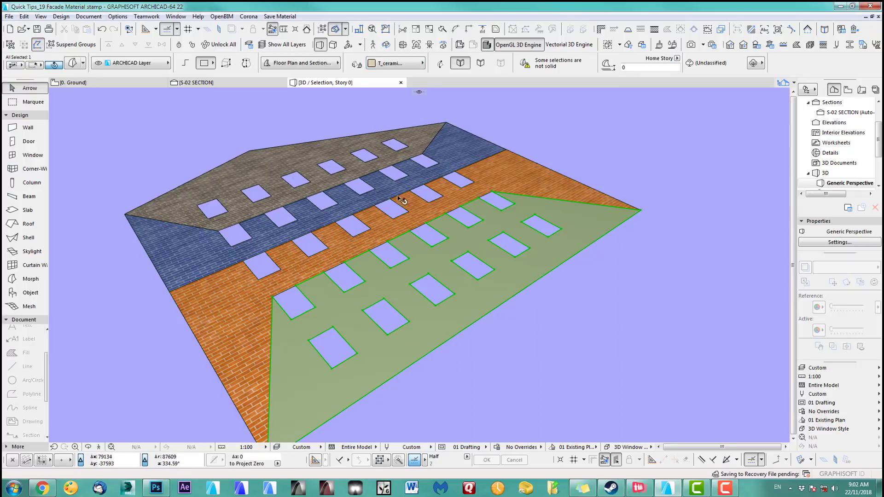
click(411, 65)
click(458, 123)
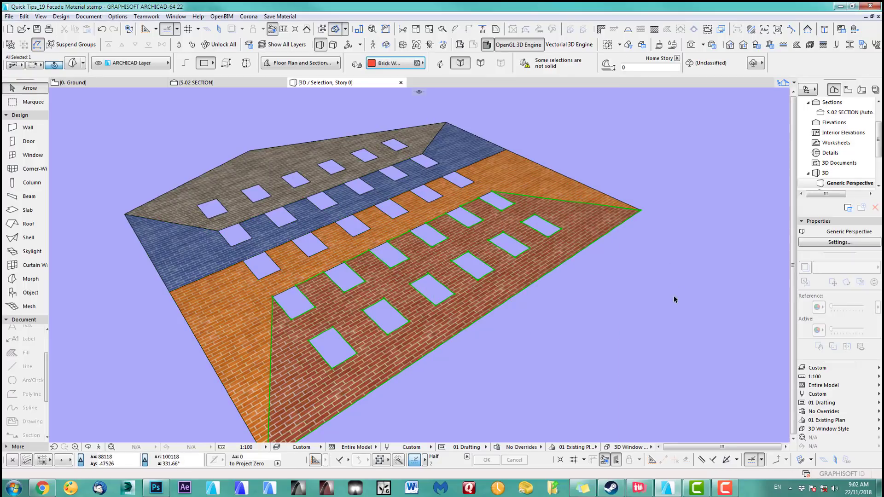
middle_drag(667, 295, 686, 285)
click(325, 289)
Push/pull the red brick lower panel's face out by 2 to make it solid.
scroll(324, 392, up, 10)
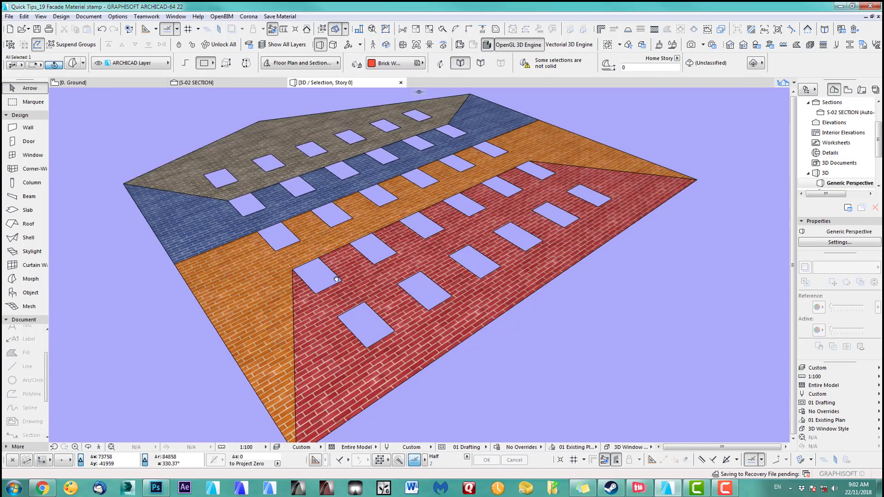
scroll(356, 184, up, 5)
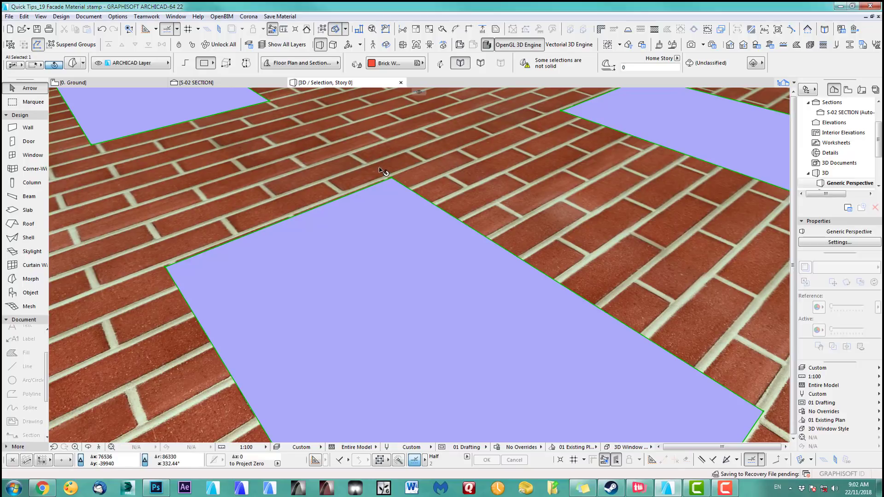
click(437, 173)
click(483, 210)
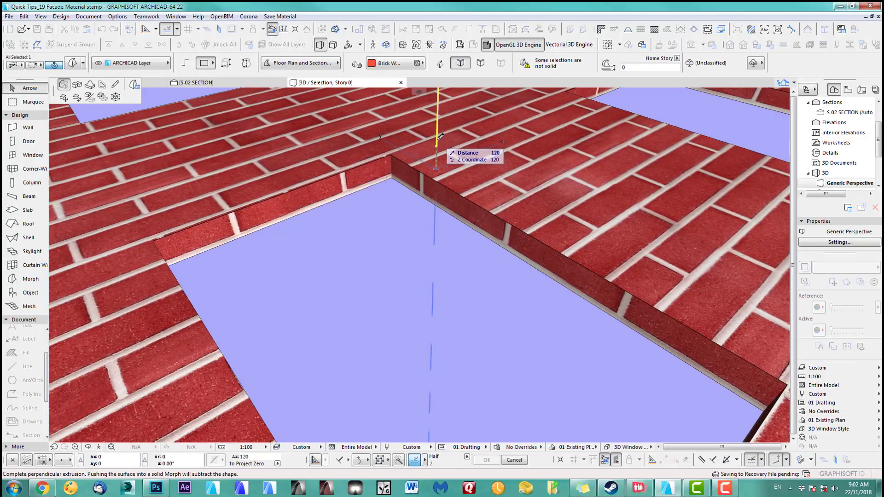
text(2)
key(Return)
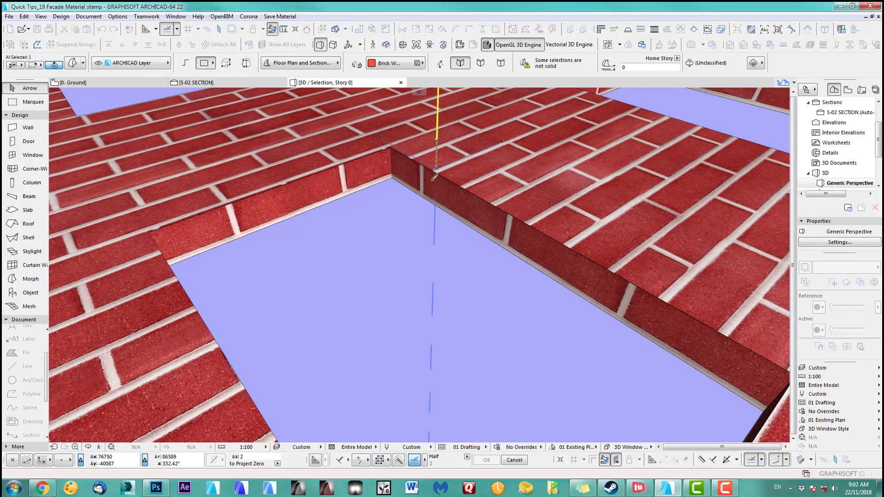
scroll(404, 177, up, 5)
scroll(404, 177, up, 2)
scroll(404, 177, down, 3)
scroll(404, 179, up, 1)
scroll(433, 237, down, 5)
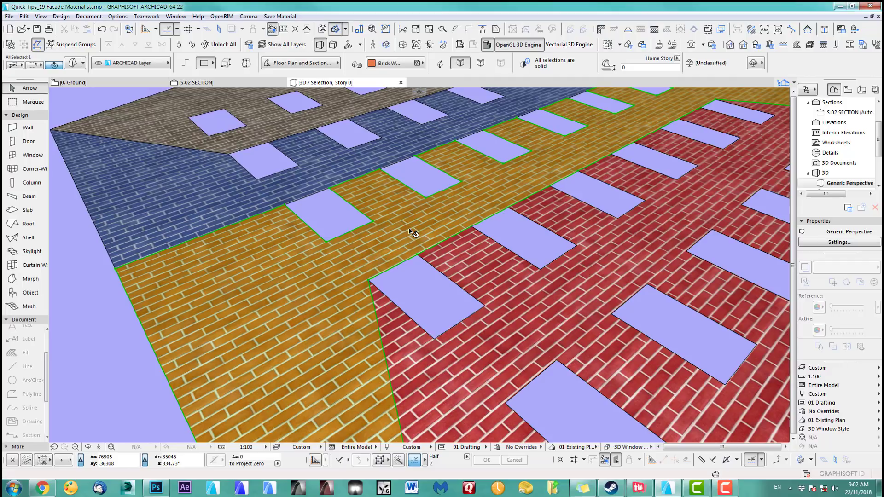
Push/pull the blue brick band's face to give it a thin thickness.
click(411, 233)
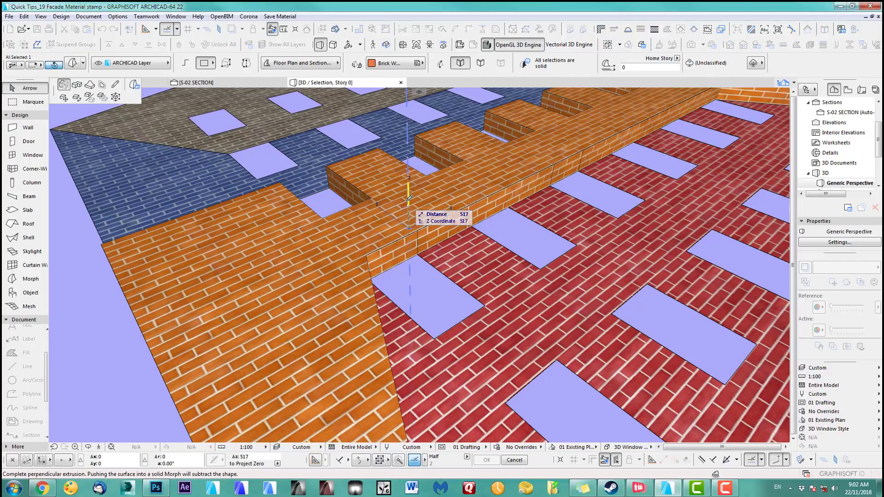
key(Escape)
middle_drag(375, 236, 422, 286)
click(384, 226)
click(384, 227)
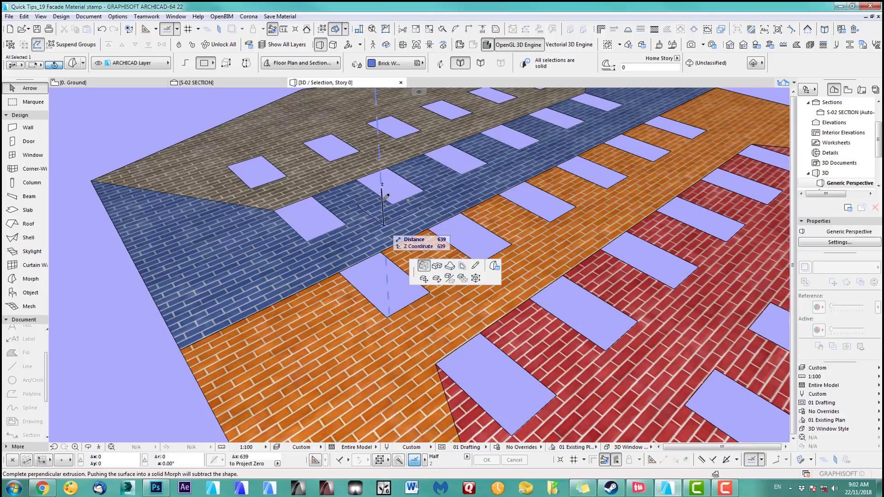
key(Return)
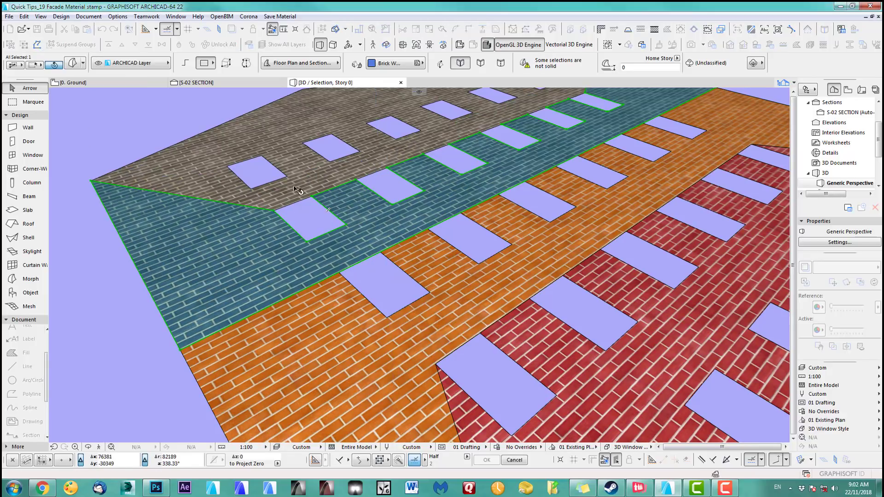
Push/pull the grey top band's face to a thin thickness as well.
click(293, 144)
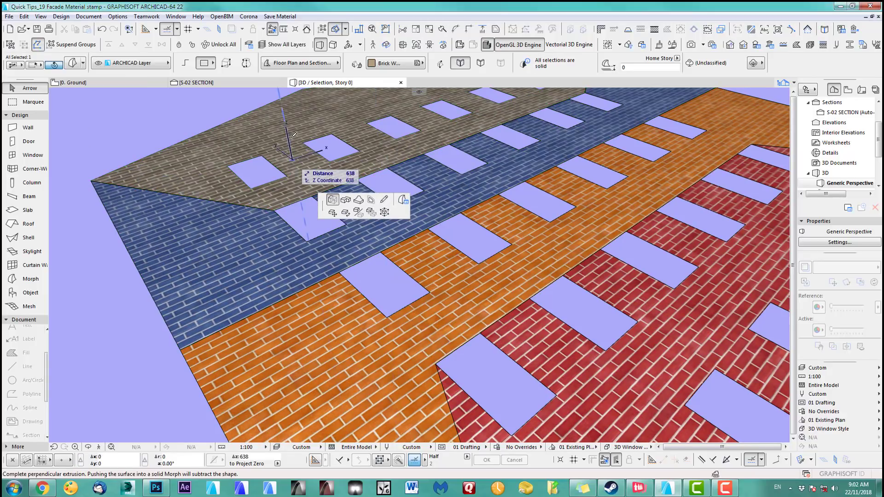
key(Return)
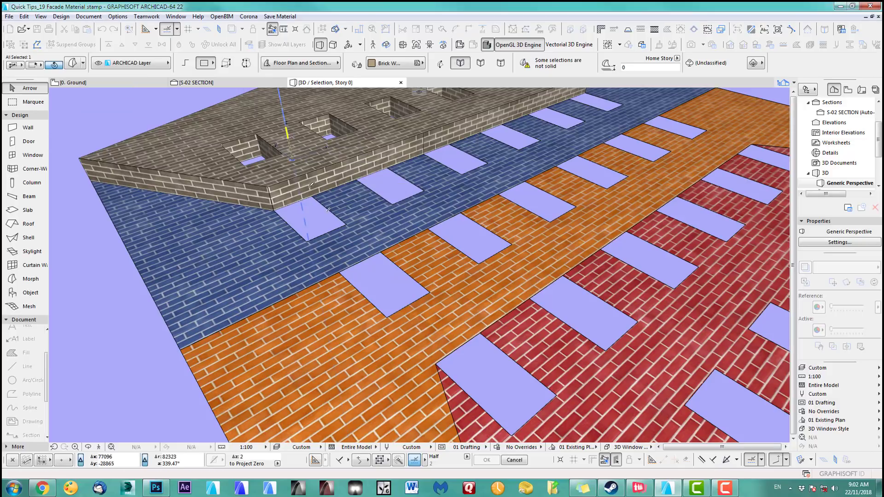
scroll(318, 214, down, 4)
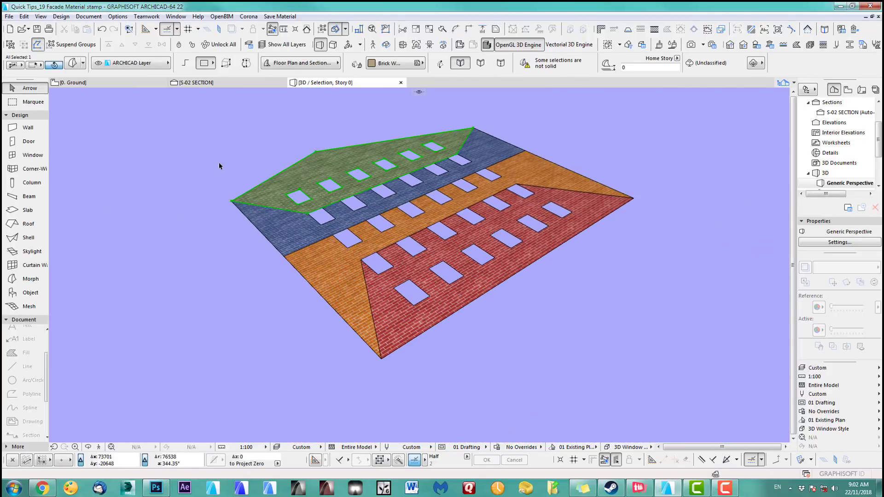
Marquee-select the four brick facade morphs and group them with Edit > Grouping > Group.
drag(171, 114, 627, 370)
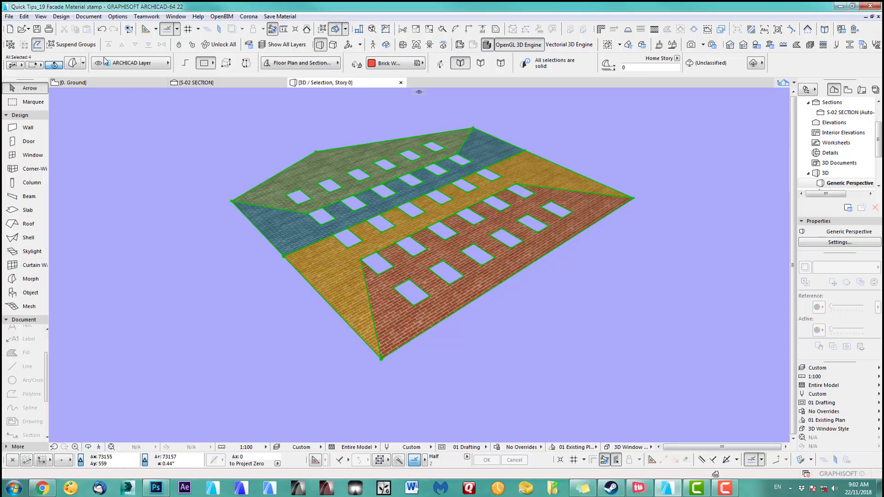
click(24, 17)
mouse_move(51, 154)
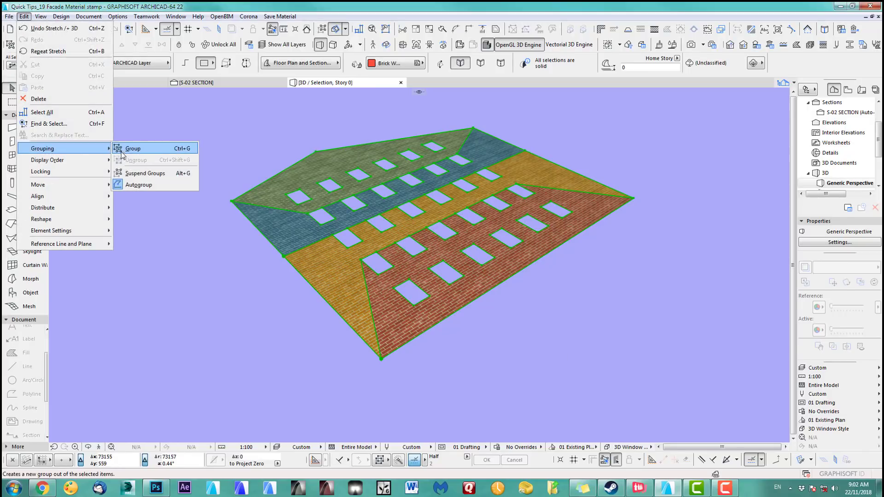
click(131, 148)
click(207, 154)
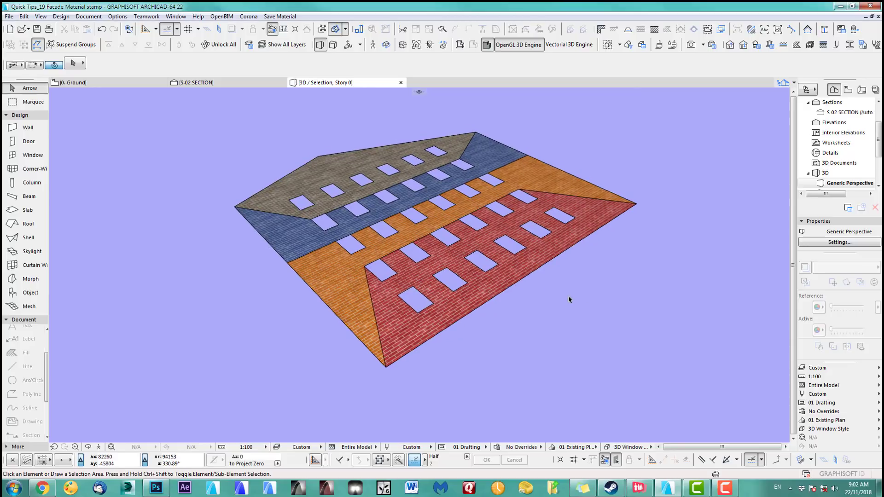
Draw section S-03 through the facade on the ground floor plan.
key(F2)
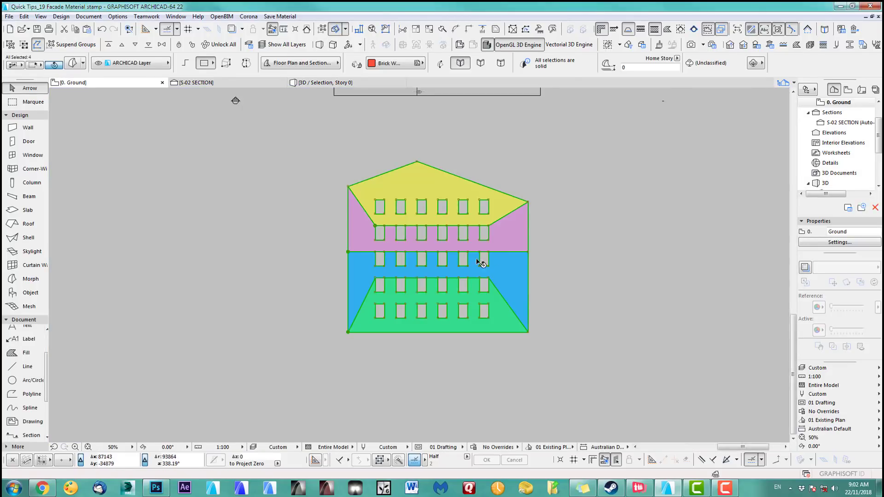
alt+click(271, 177)
click(270, 204)
click(270, 361)
click(337, 362)
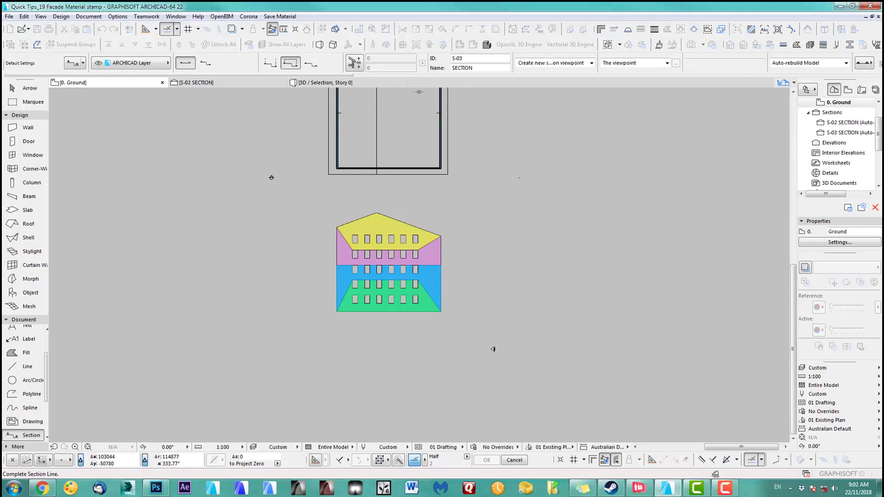
In section S-03, rotate the flat facade elements 90° about their right end to stand upright.
right_click(270, 203)
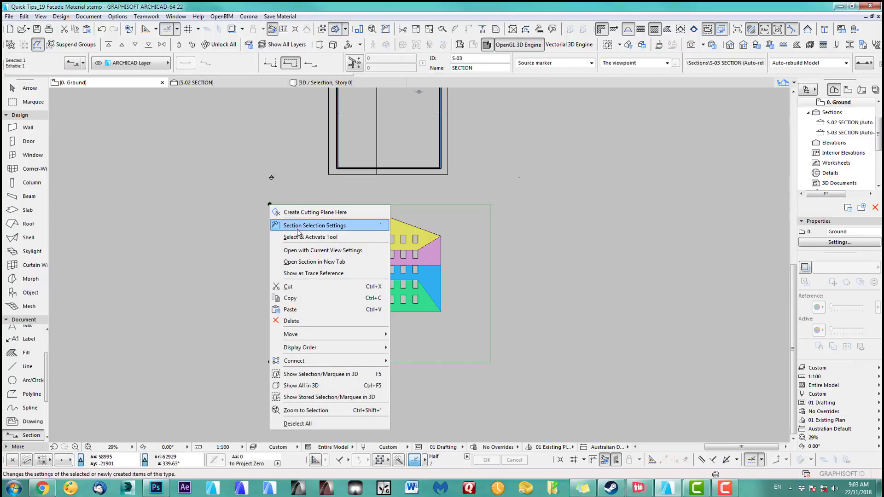
click(313, 249)
click(30, 88)
drag(251, 261, 452, 350)
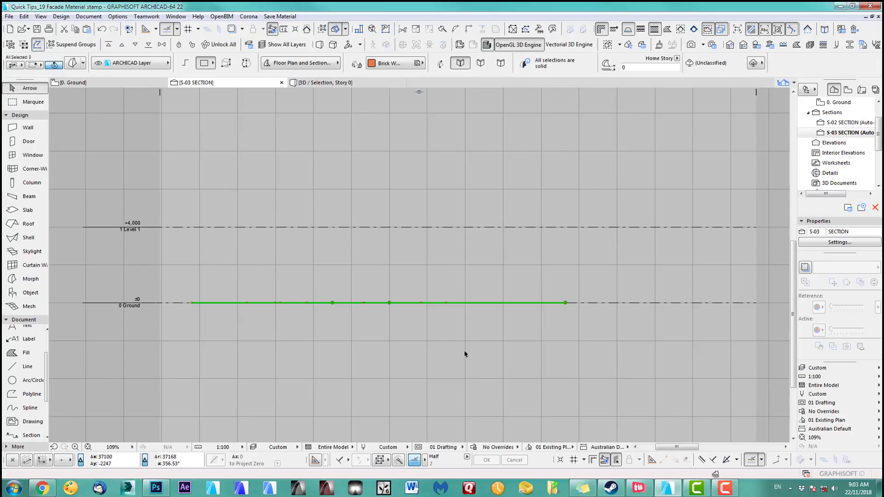
key(ctrl+e)
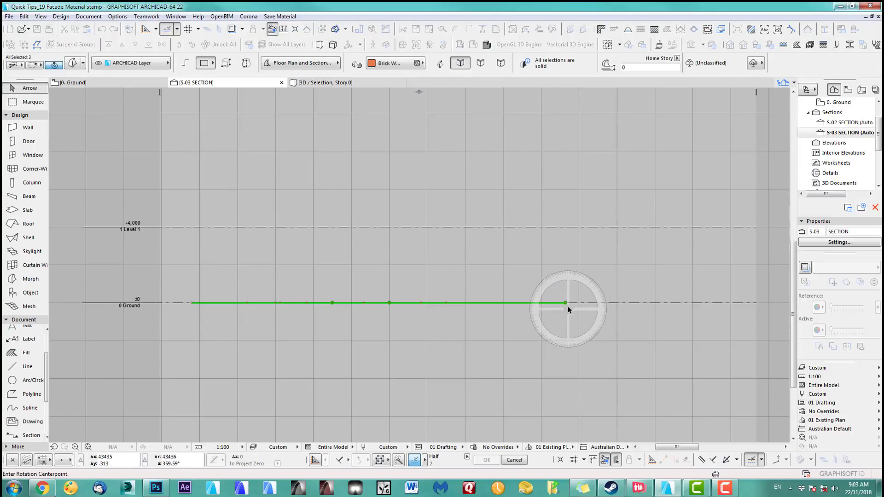
click(565, 302)
click(556, 304)
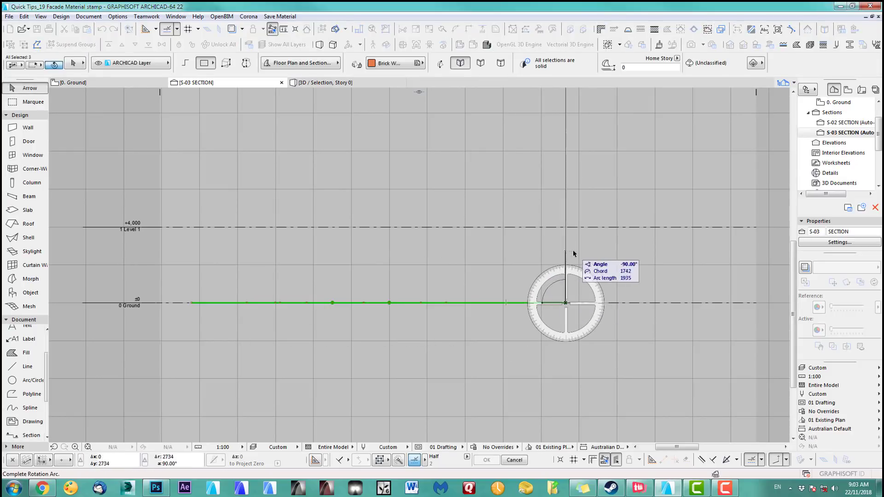
click(562, 292)
click(534, 348)
key(F2)
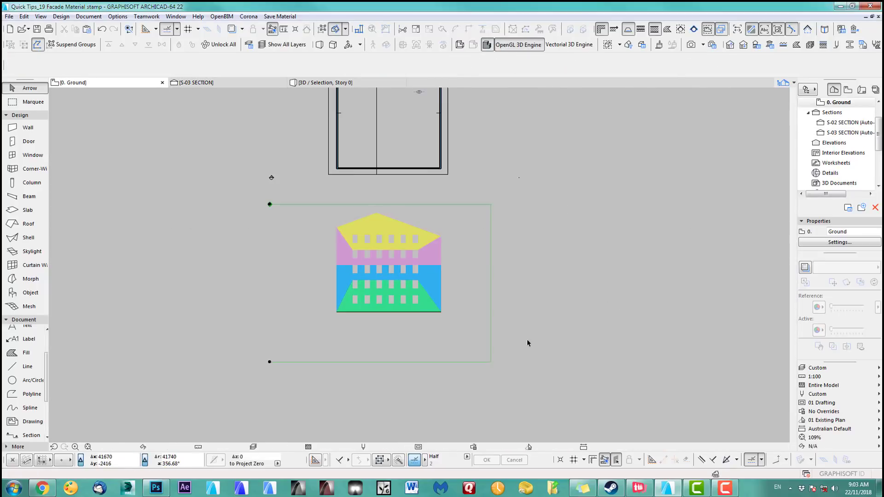
Move the grouped facade morphs in plan to the building's corner.
key(F3)
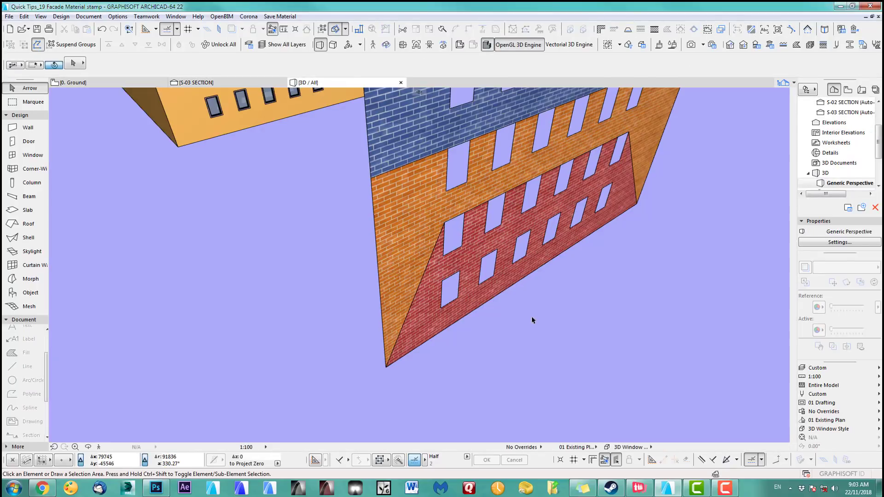
scroll(435, 323, down, 3)
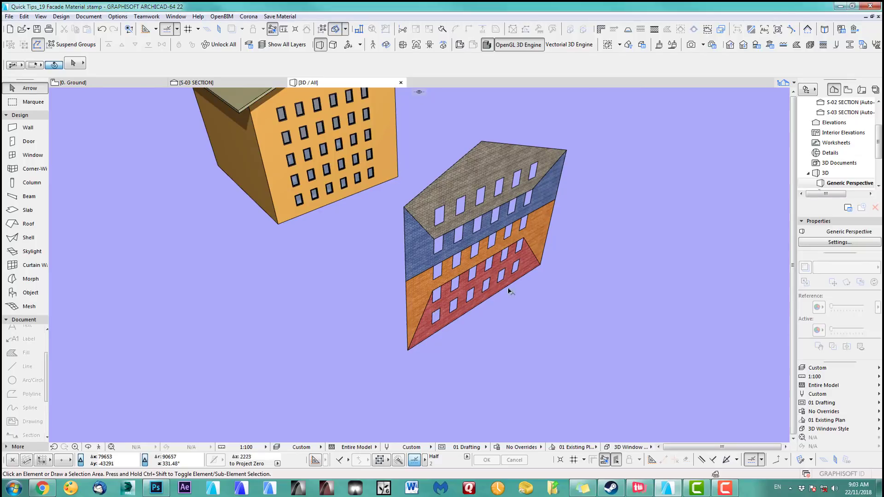
key(F2)
scroll(343, 317, up, 8)
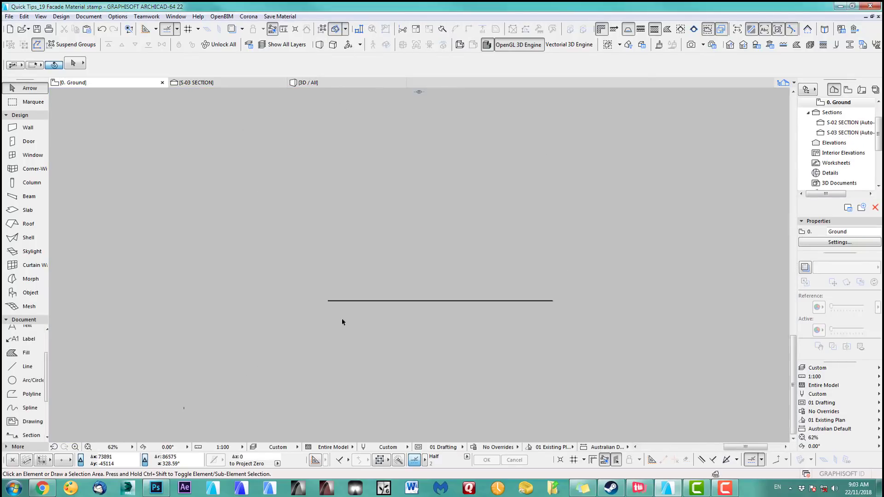
scroll(310, 291, up, 3)
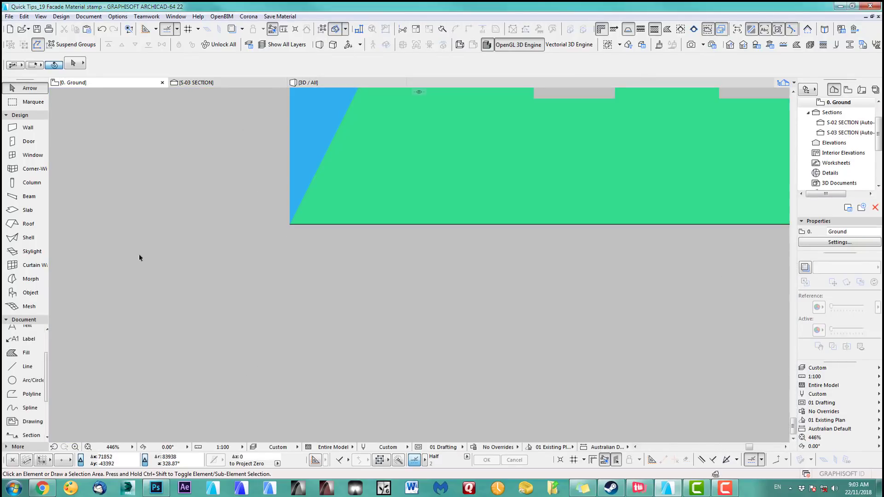
click(27, 278)
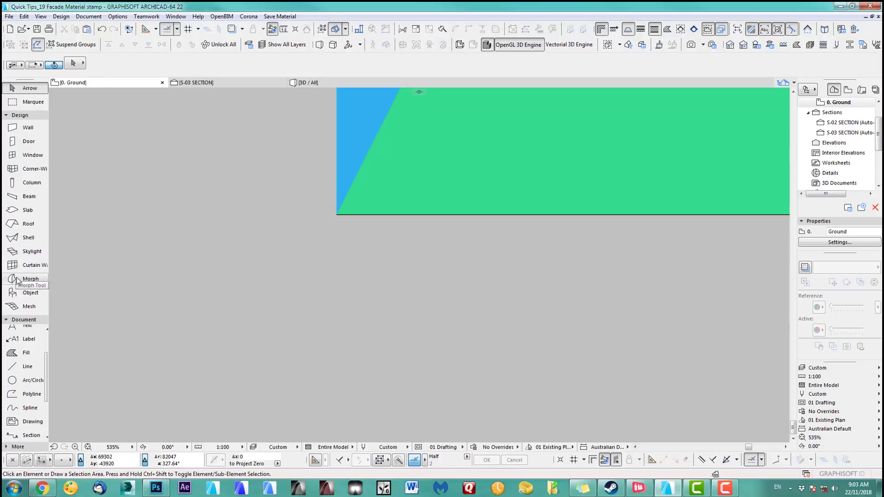
shift+click(335, 215)
key(ctrl+d)
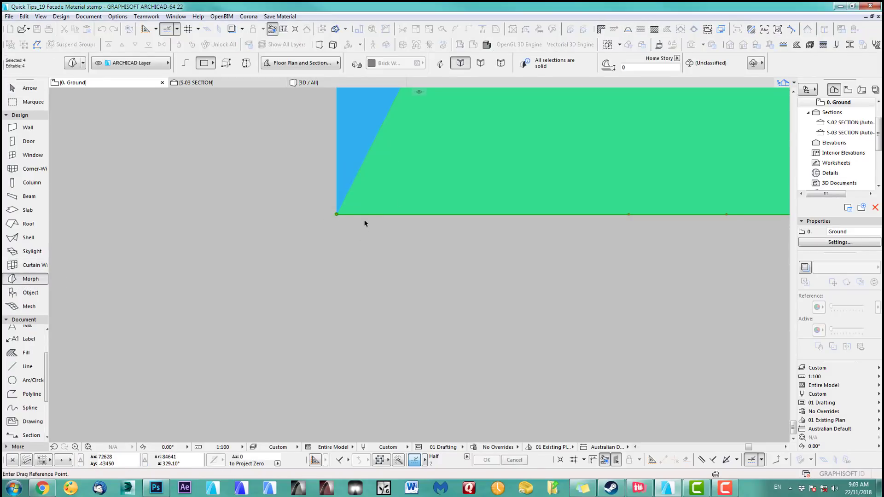
click(336, 215)
scroll(363, 306, down, 6)
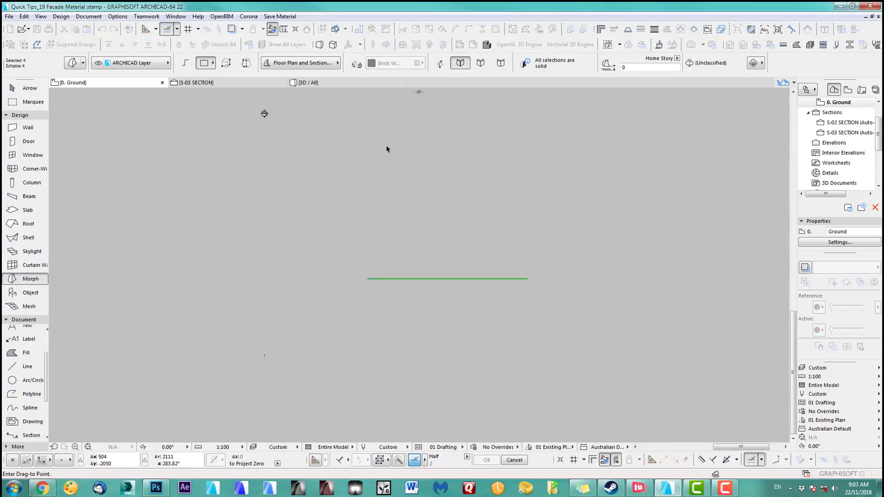
scroll(351, 276, up, 6)
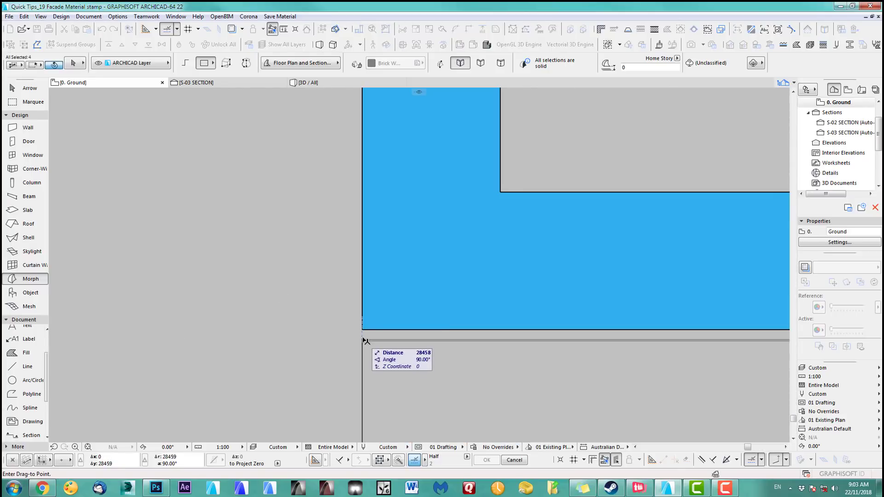
click(364, 340)
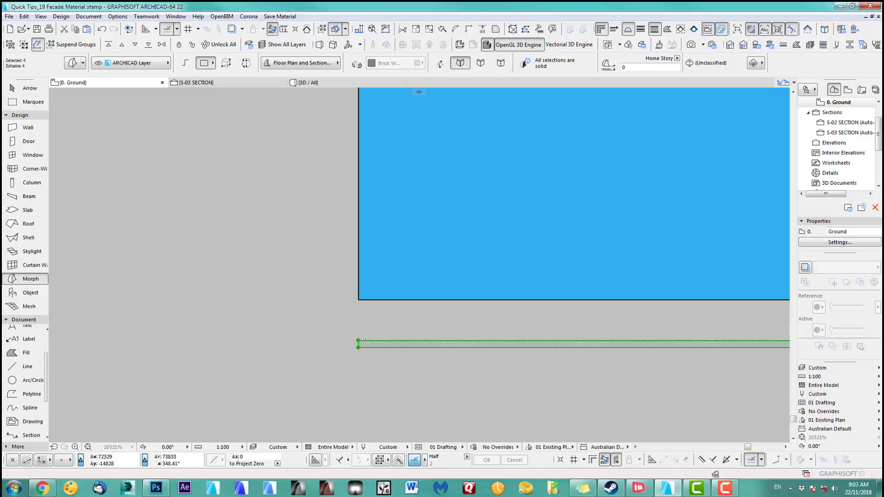
Shift the facade 10 up against the front wall and check it in 3D.
key(ctrl+d)
click(359, 343)
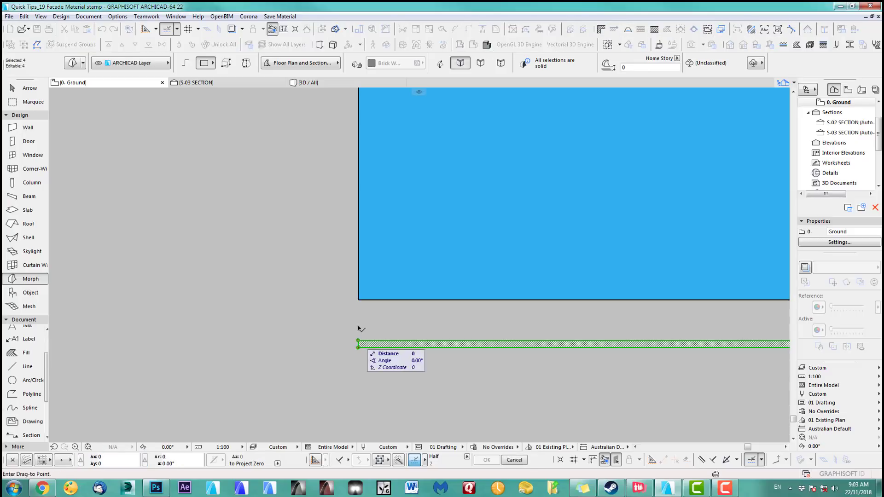
click(358, 300)
key(Escape)
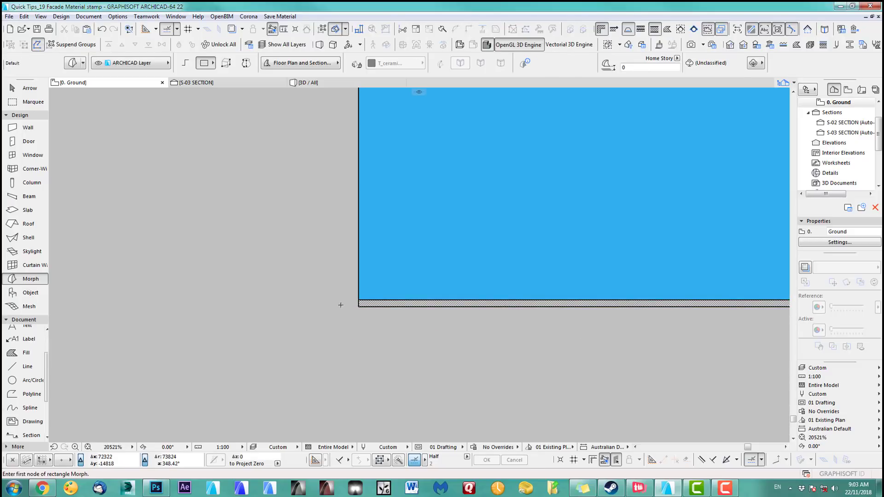
key(F3)
middle_drag(363, 143, 410, 269)
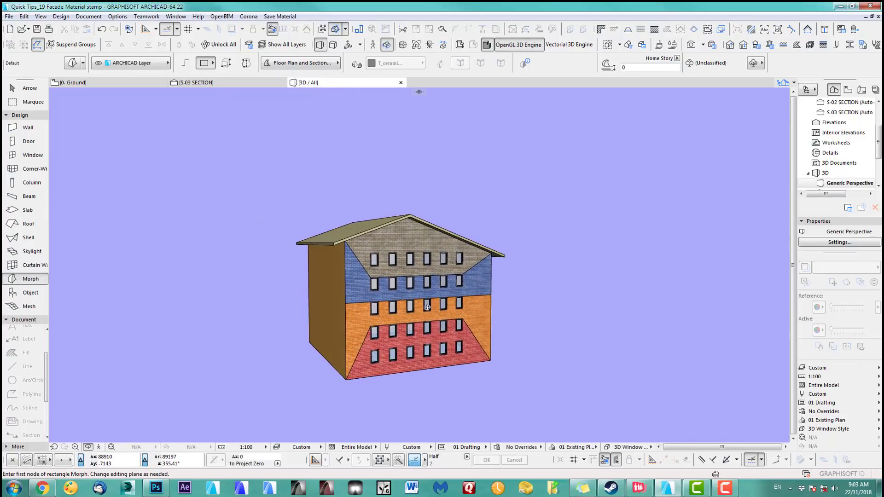
scroll(419, 301, up, 4)
scroll(419, 301, up, 4)
mouse_move(419, 300)
shift+middle_down()
mouse_move(344, 275)
mouse_move(364, 285)
mouse_move(387, 292)
mouse_move(325, 264)
mouse_move(338, 258)
mouse_move(304, 249)
mouse_move(419, 286)
shift+middle_up()
scroll(338, 258, up, 6)
scroll(338, 257, down, 5)
scroll(303, 248, up, 5)
scroll(303, 249, down, 3)
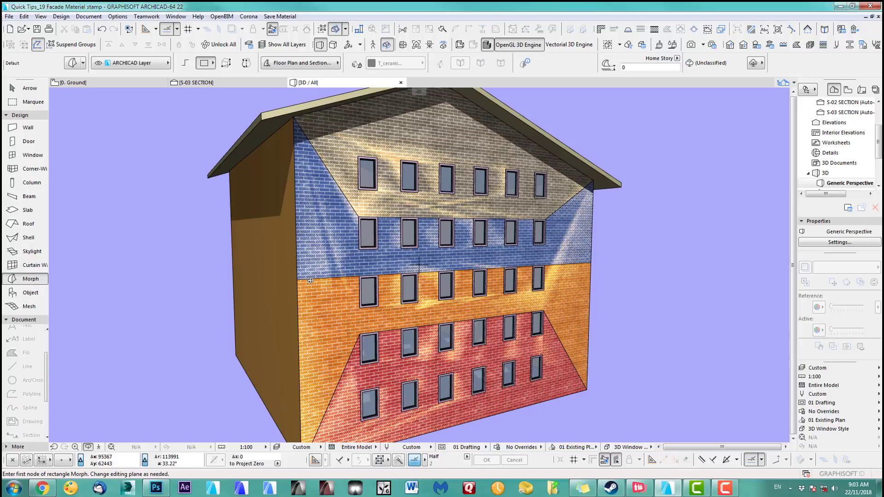
shift+middle_drag(343, 262, 394, 292)
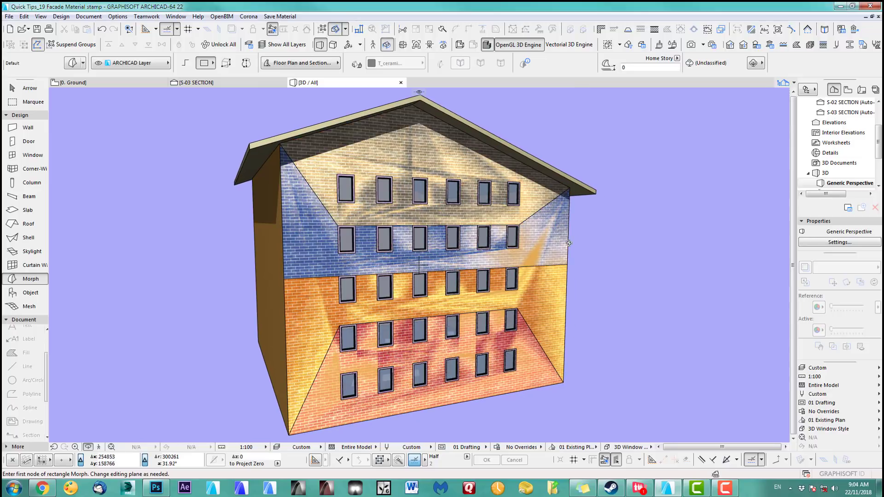
Photorender the 3D view of the brick-banded building with CineRender.
click(691, 45)
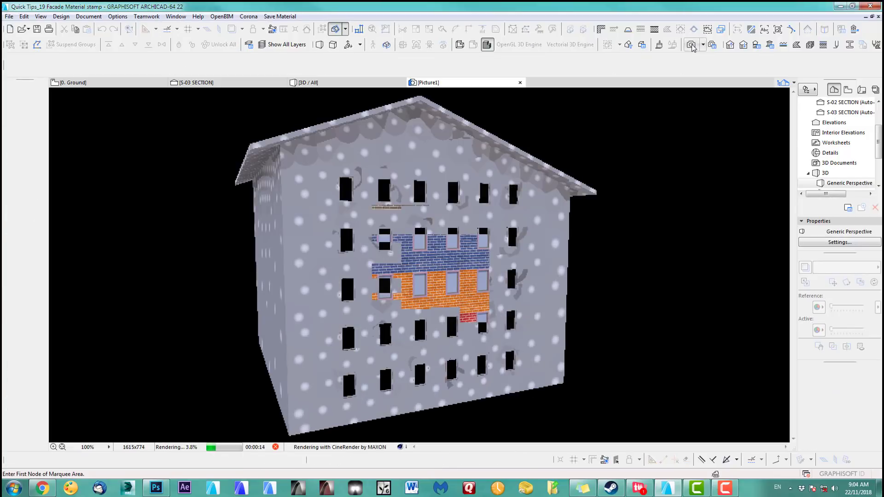